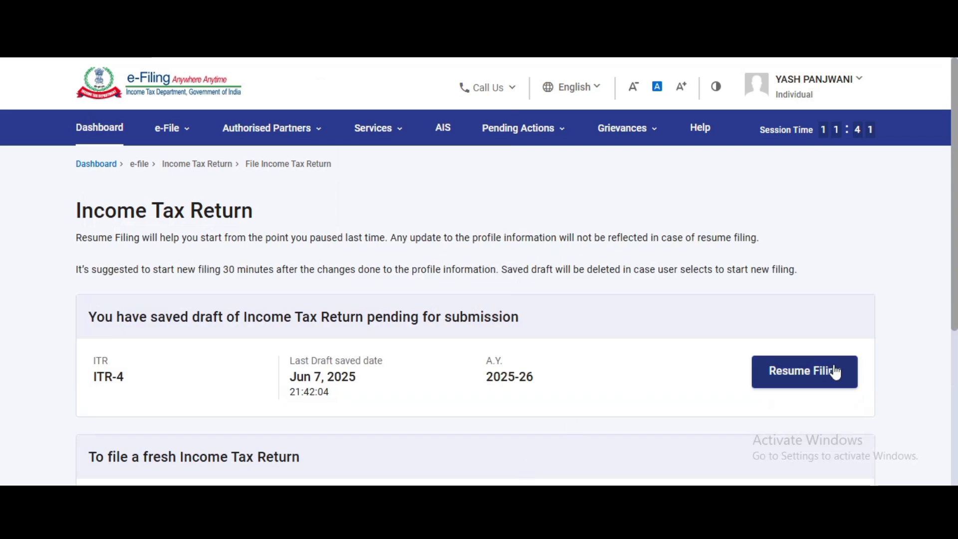
Begin a new A.Y. 2025-26 filing instead of the ITR-4 draft, with Individual status
scroll(825, 409, "down", 4)
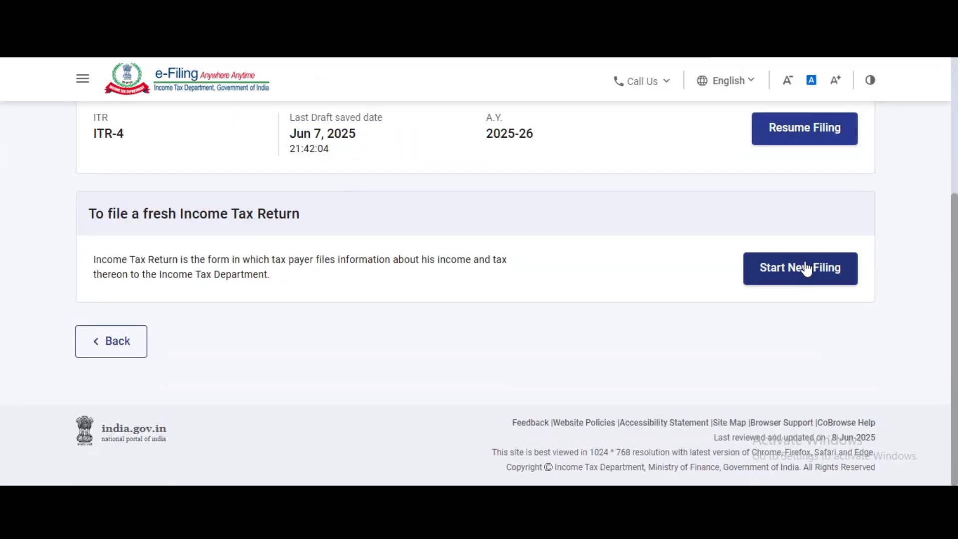
left_click(803, 267)
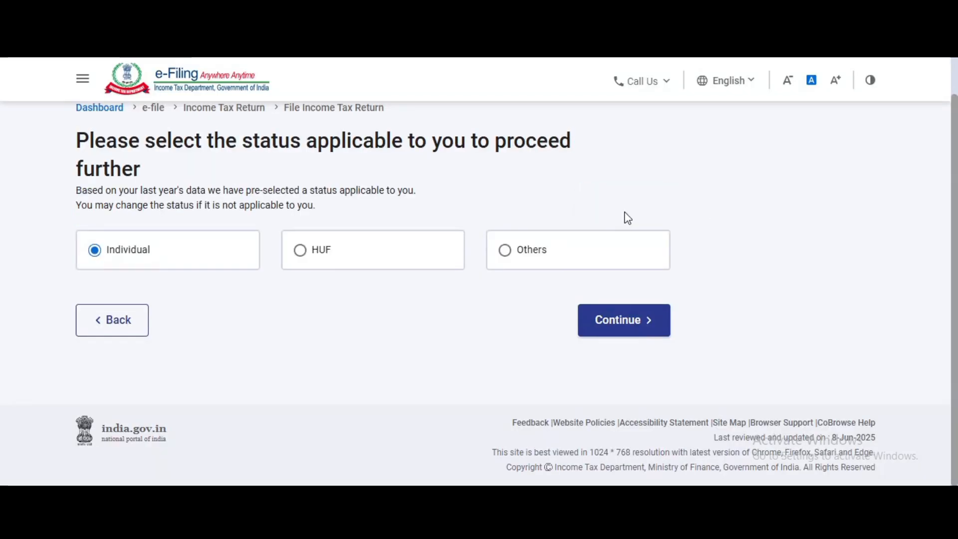
left_click(638, 306)
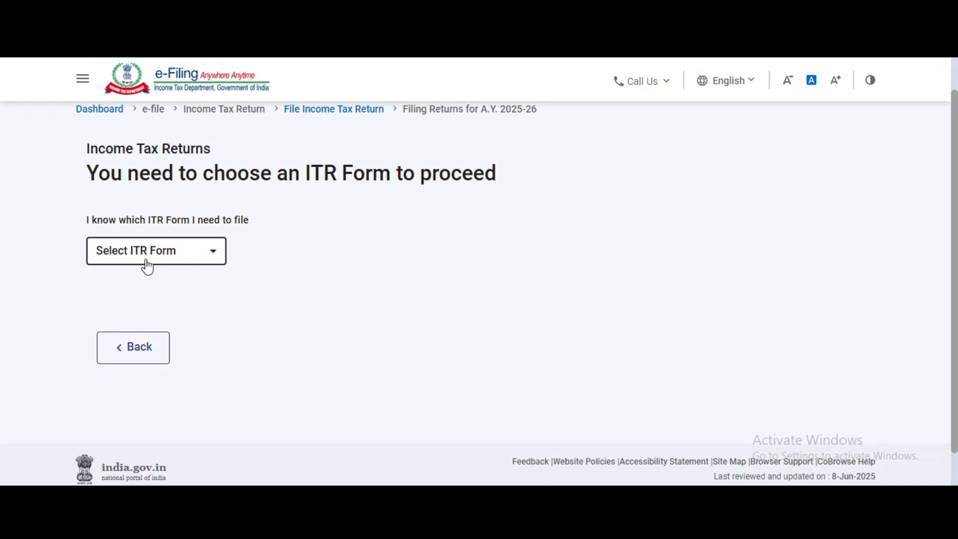
Choose ITR-1 as the return form and proceed with it
left_click(184, 253)
left_click(158, 306)
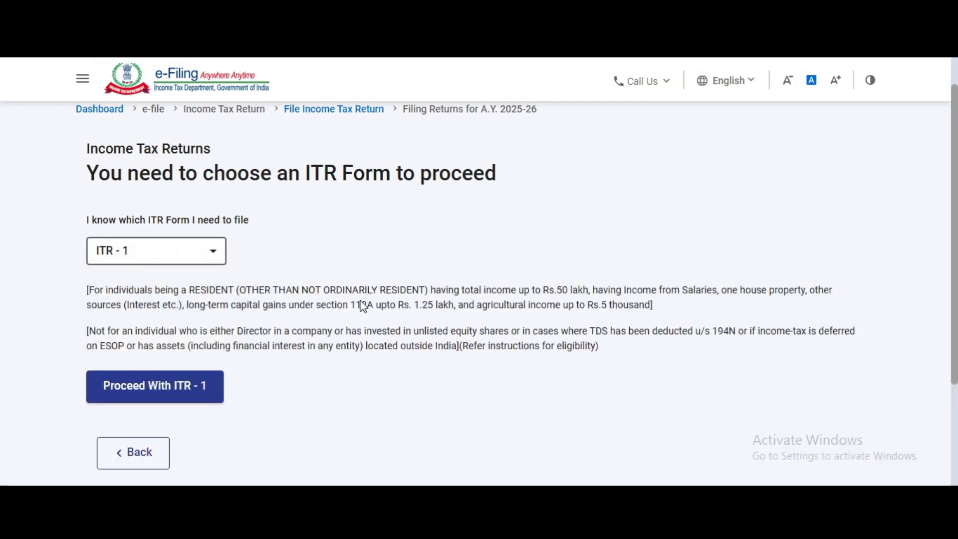
left_click(161, 389)
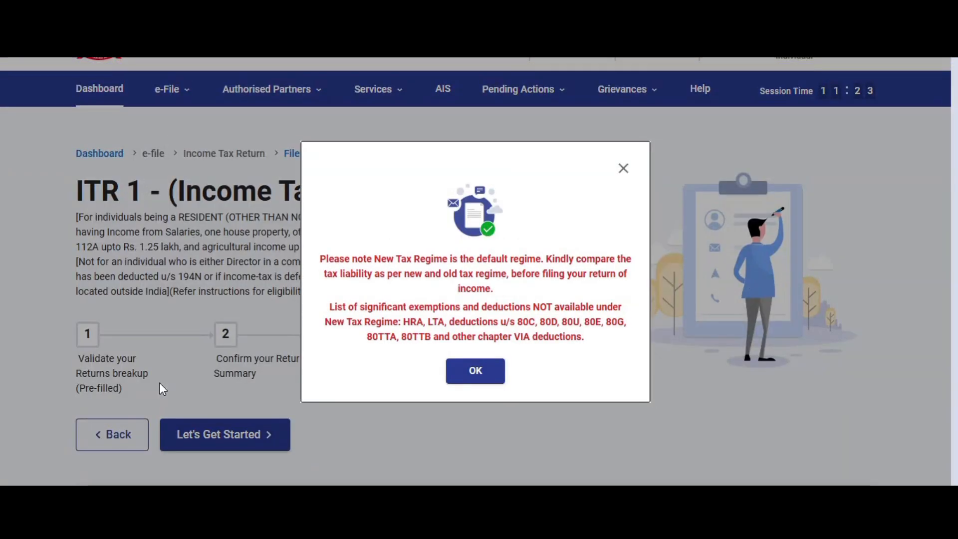
Get past the regime and pre-filled notices with 'Others' as the filing reason, and open Personal Information
left_click(478, 371)
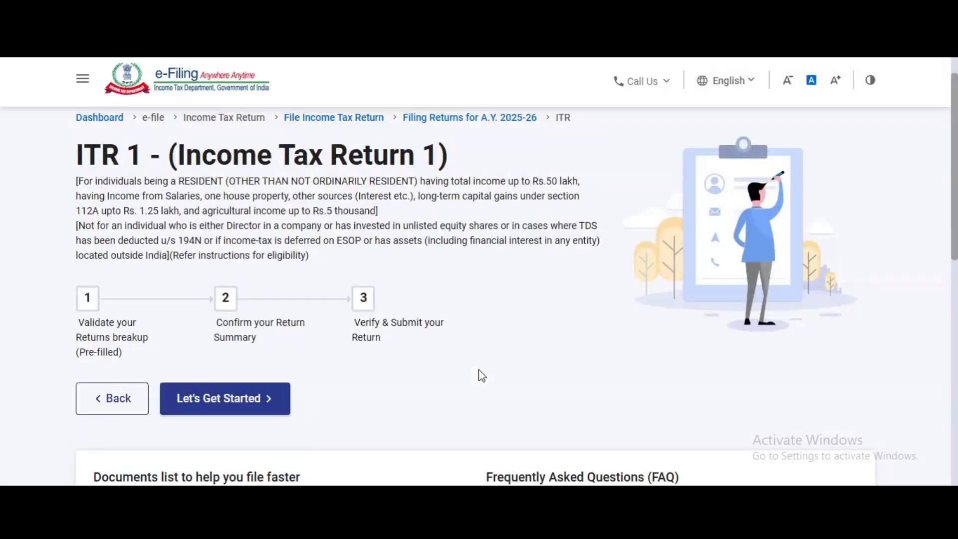
left_click(193, 405)
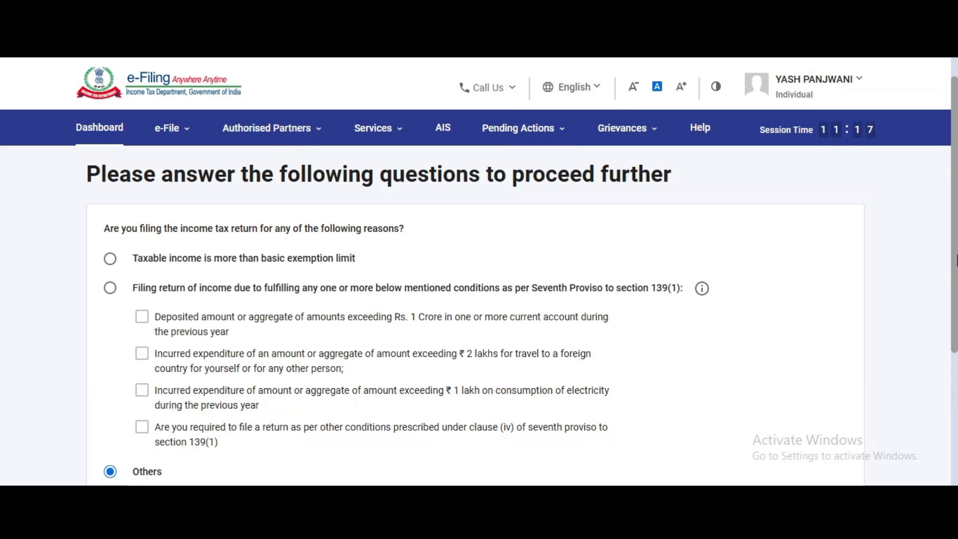
scroll(828, 288, "down", 4)
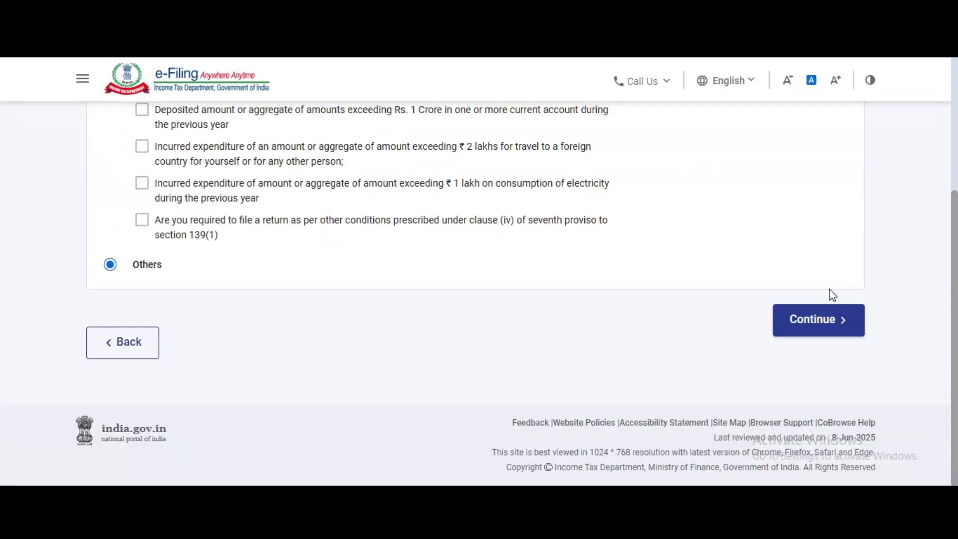
left_click(826, 317)
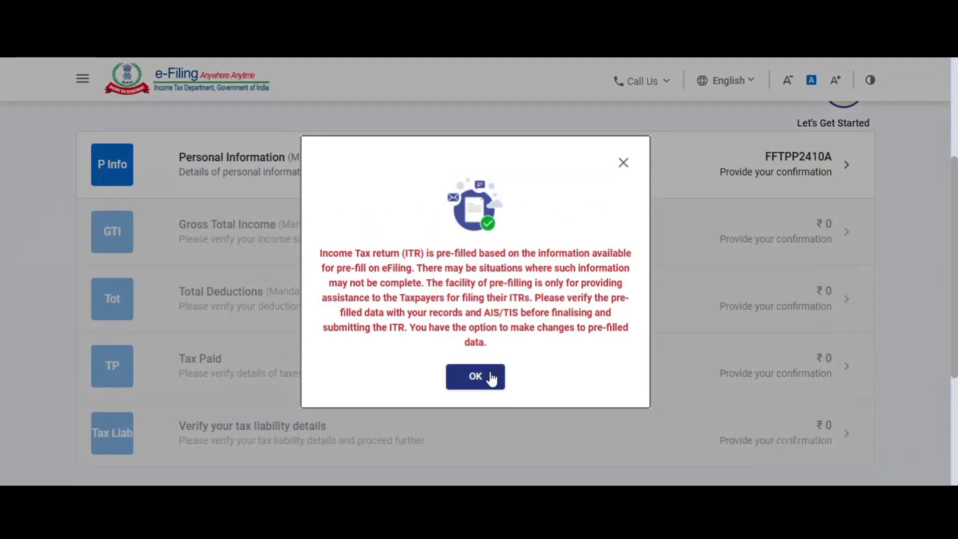
left_click(490, 377)
left_click(385, 178)
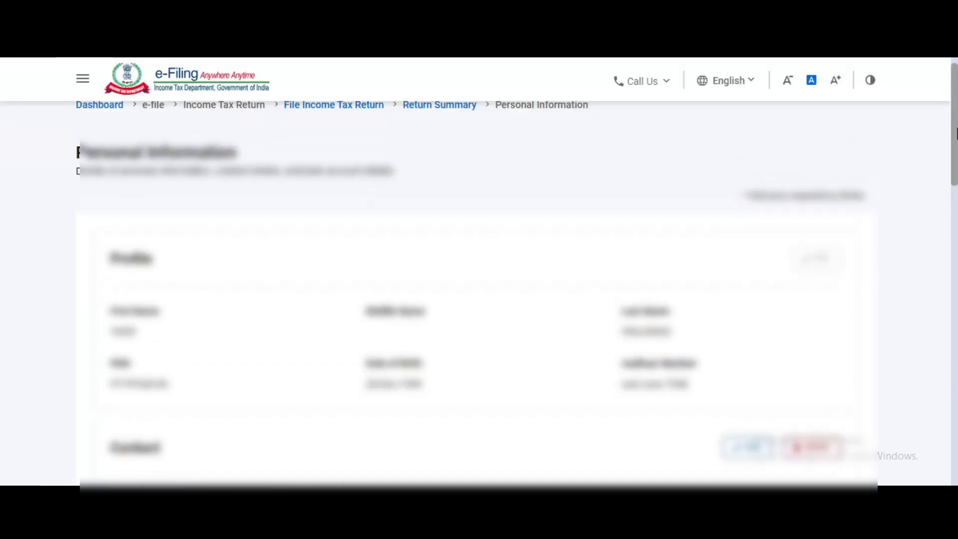
Set Nature of Employment to Central Government
scroll(488, 204, "down", 10)
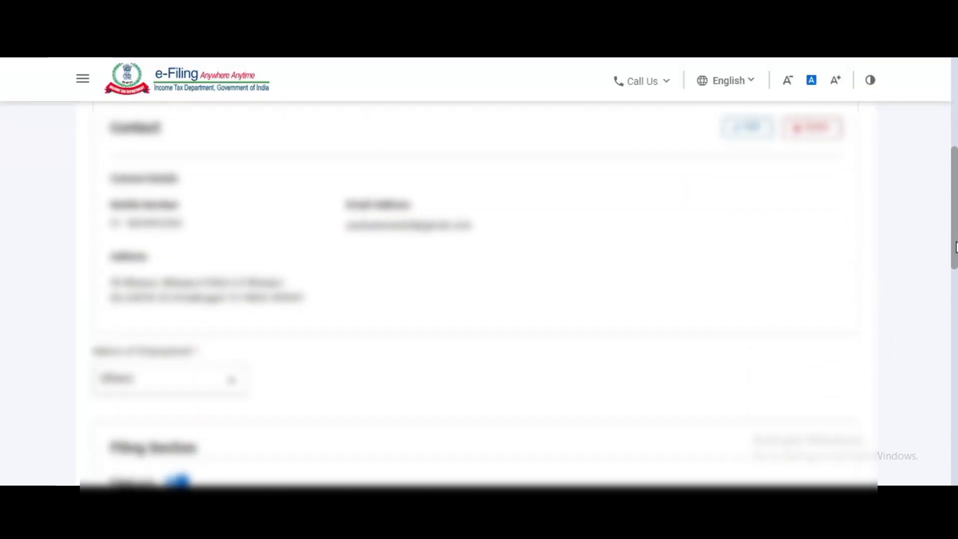
left_click(181, 193)
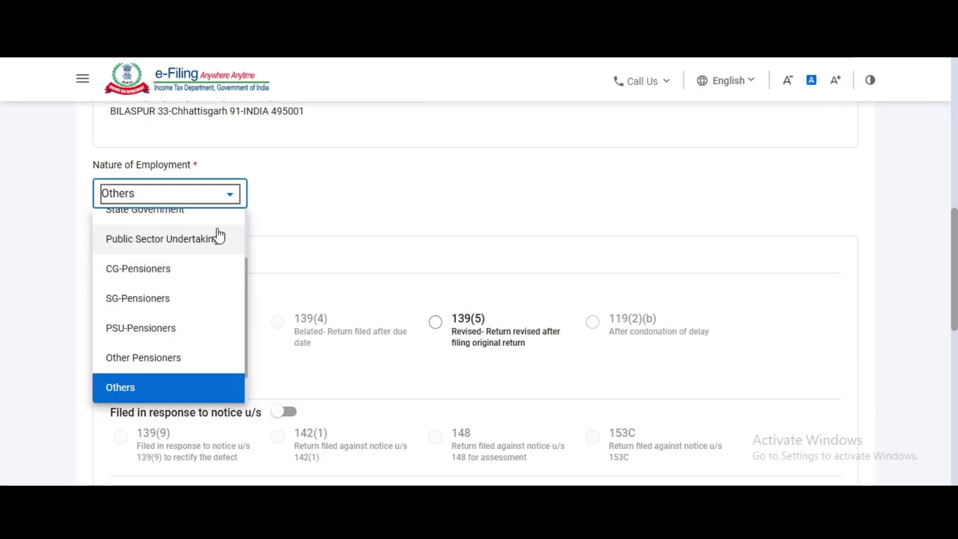
key("Up")
key("Up")
key("Up")
key("Up")
key("Up")
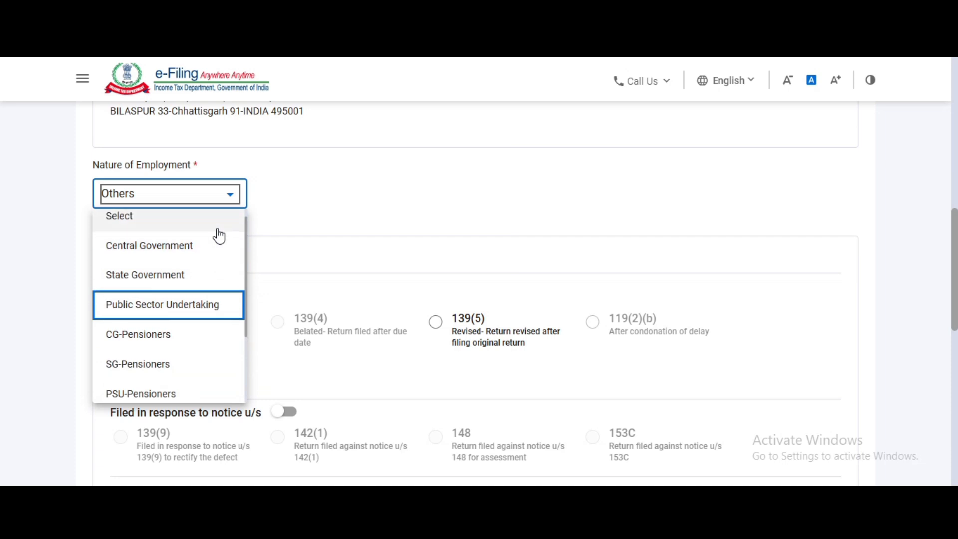
left_click(173, 246)
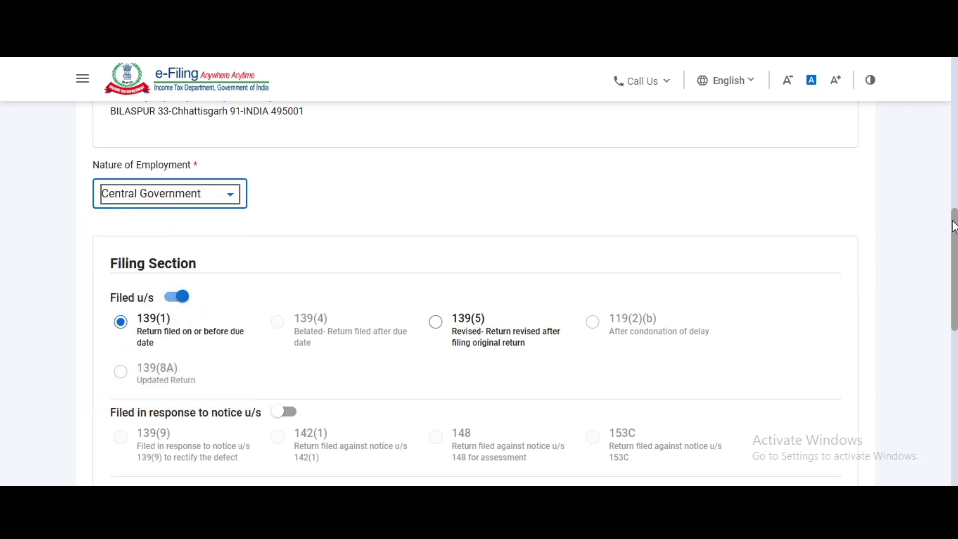
Opt out of the new tax regime under 115BAC(6) and confirm Personal Information
left_click_drag(954, 228, 954, 317)
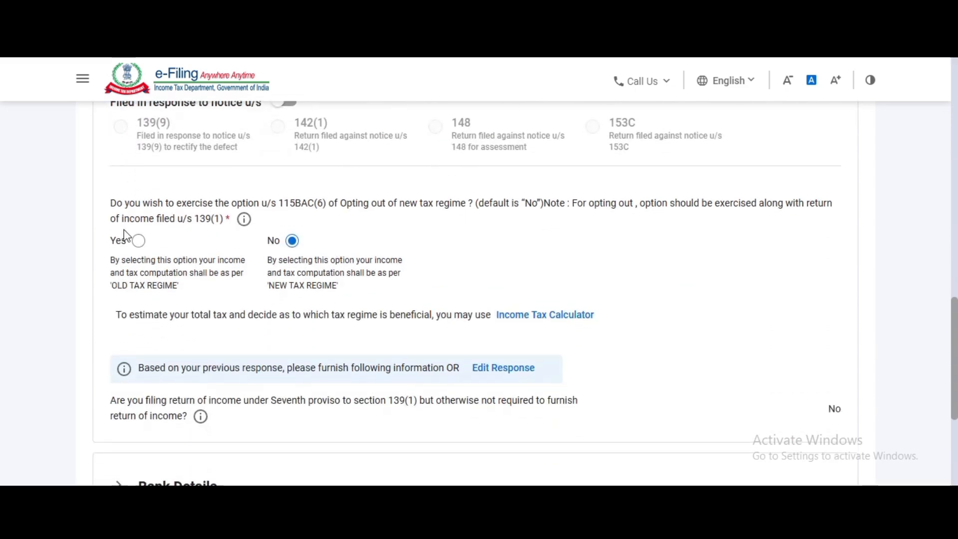
left_click(139, 242)
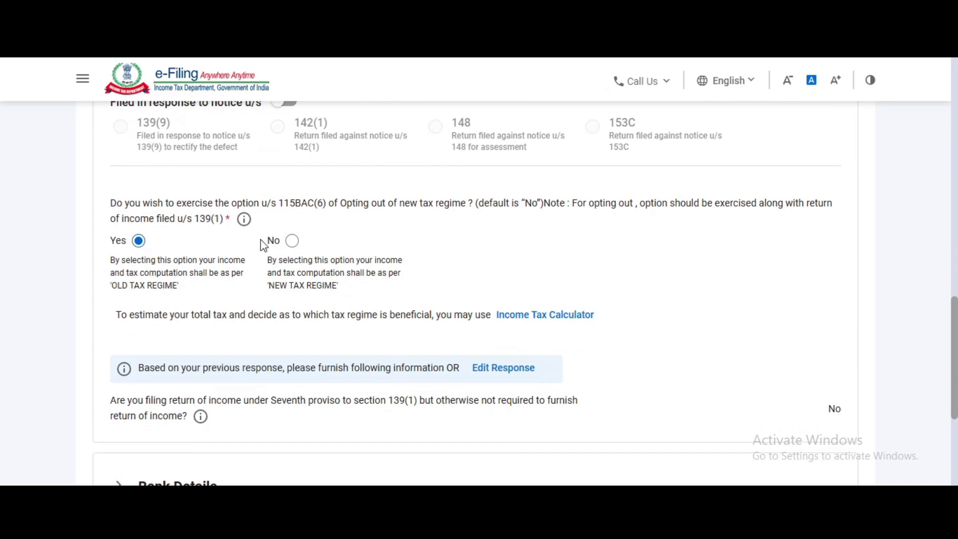
left_click(293, 242)
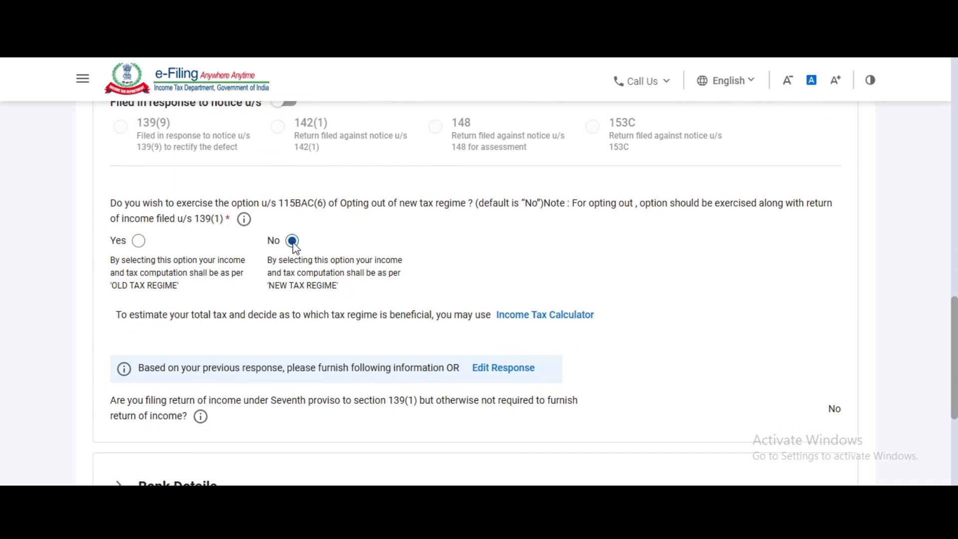
left_click(140, 243)
scroll(954, 332, "down", 5)
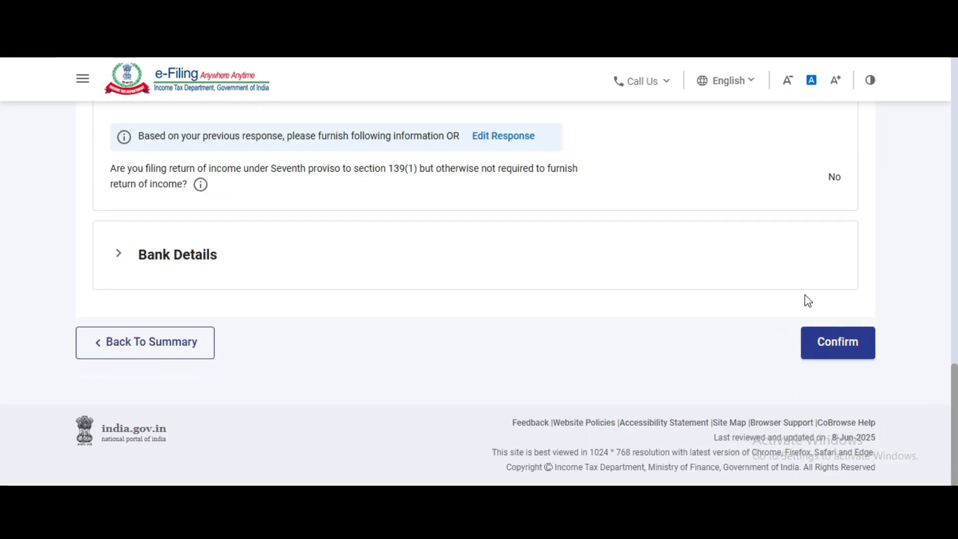
left_click(826, 344)
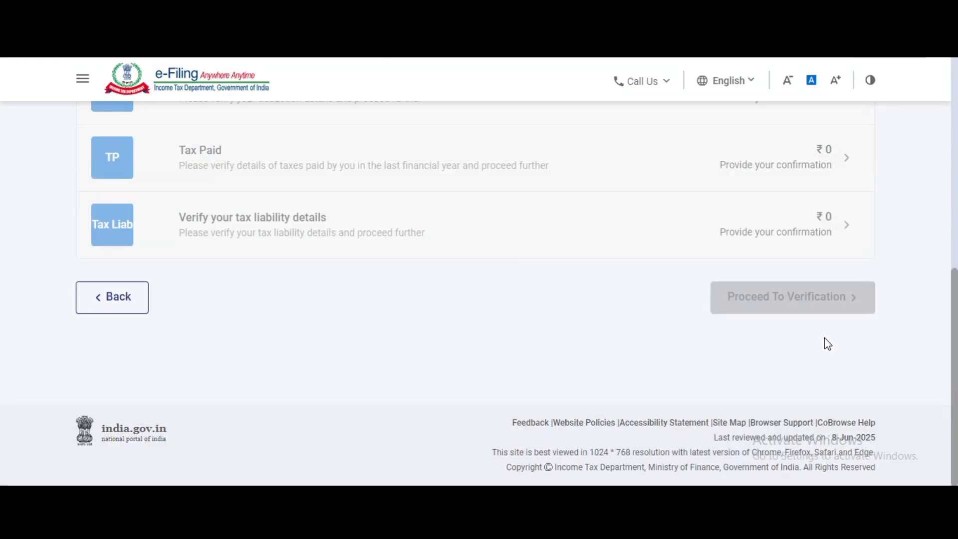
Open the salary details under Gross Total Income and apply the section 17(1) salary
left_click(953, 253)
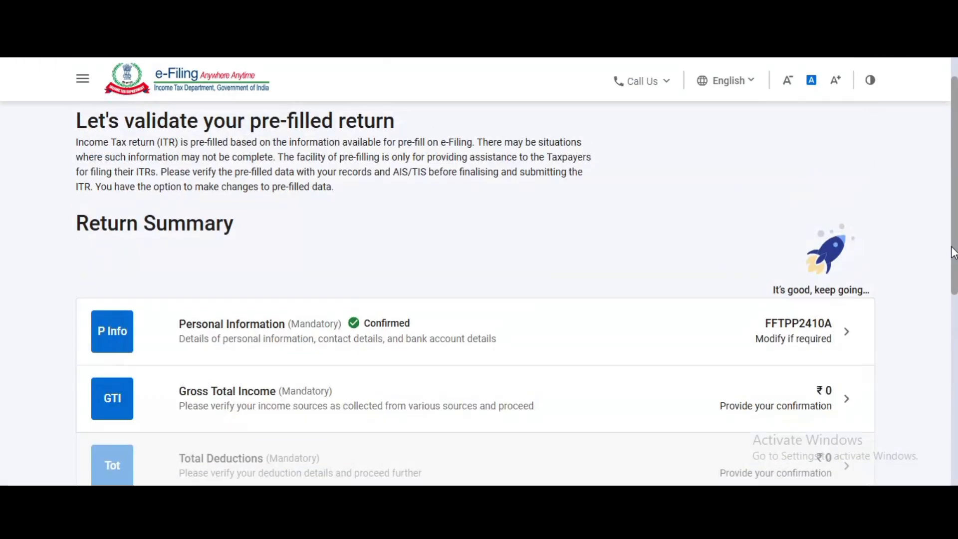
left_click(549, 385)
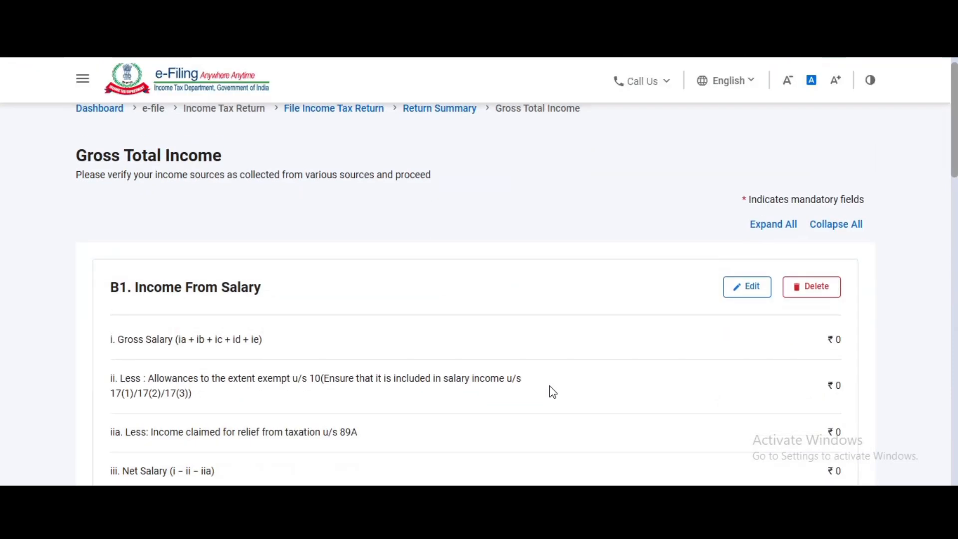
left_click(751, 291)
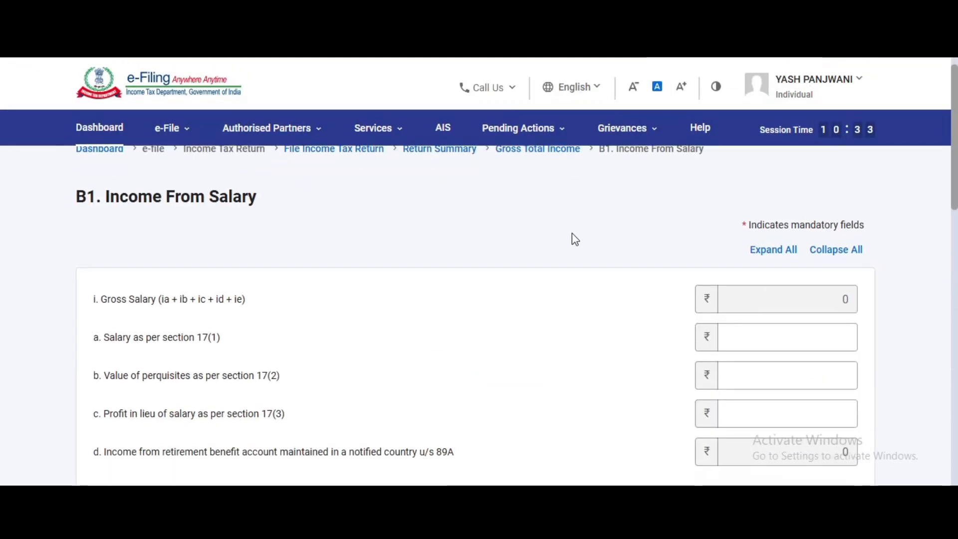
left_click(749, 336)
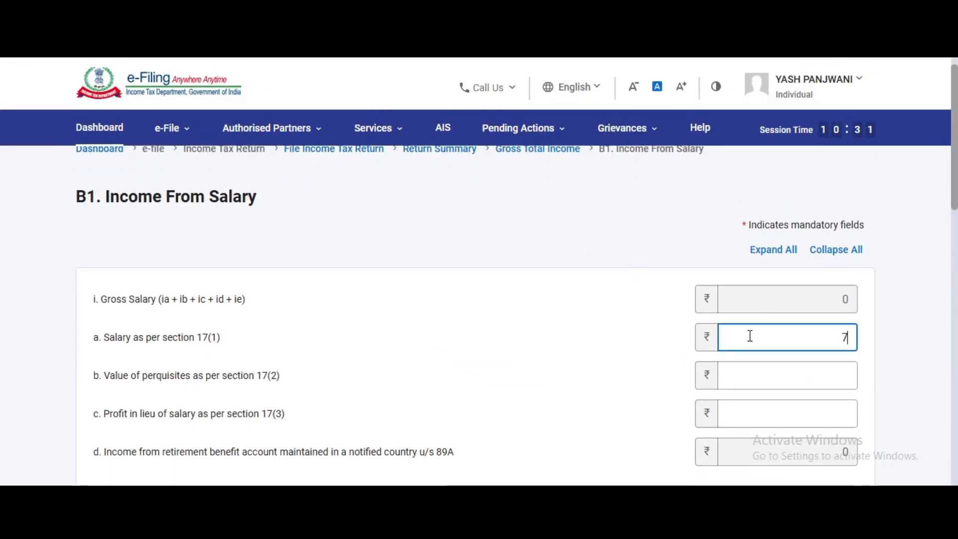
left_click(466, 302)
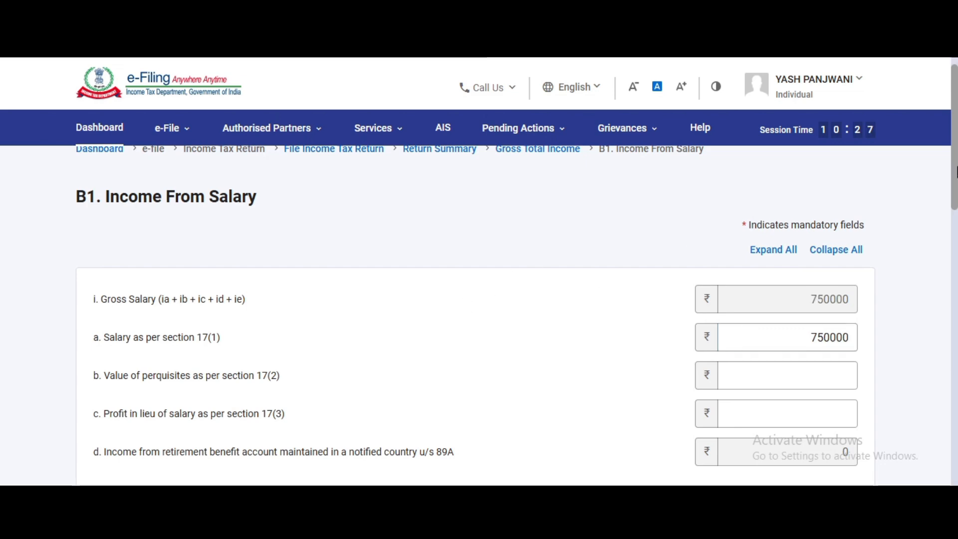
Enter a ₹19,200 Sec 10(14)(ii) exempt allowance and save, leaving net salary ₹7,30,800
left_click_drag(955, 173, 949, 313)
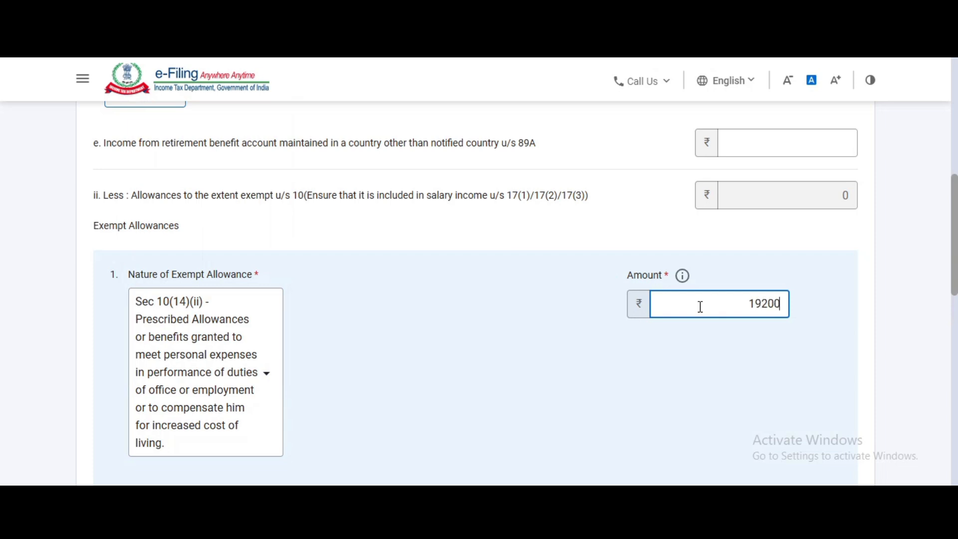
left_click(567, 307)
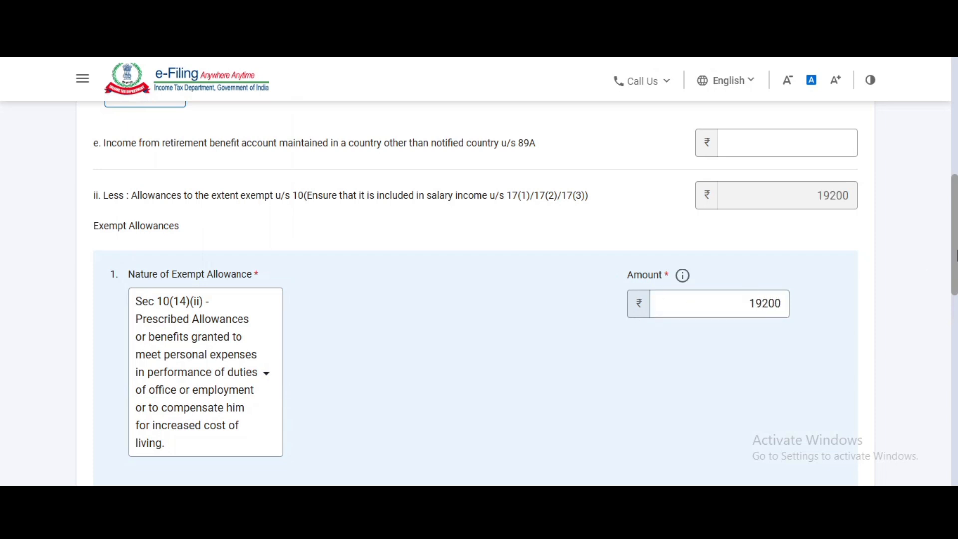
left_click_drag(955, 255, 907, 437)
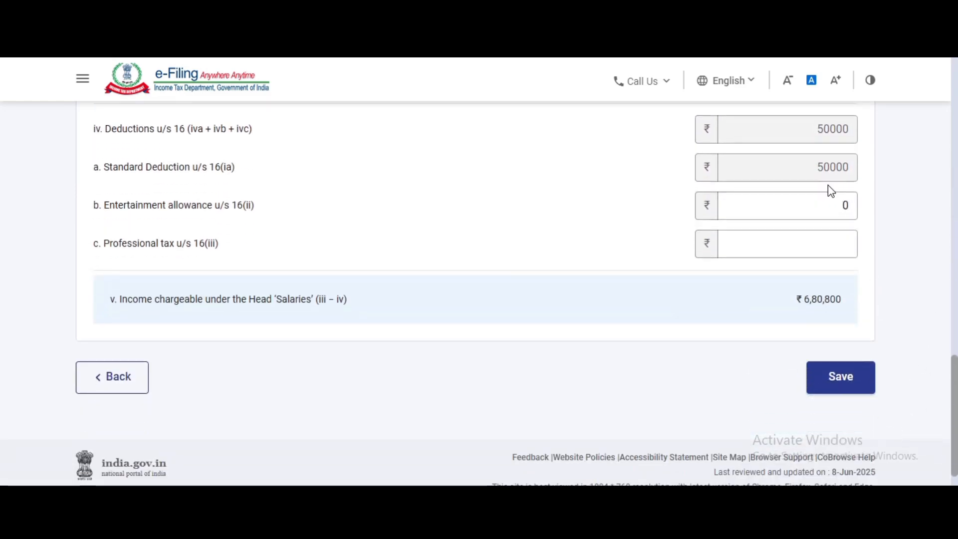
left_click(826, 393)
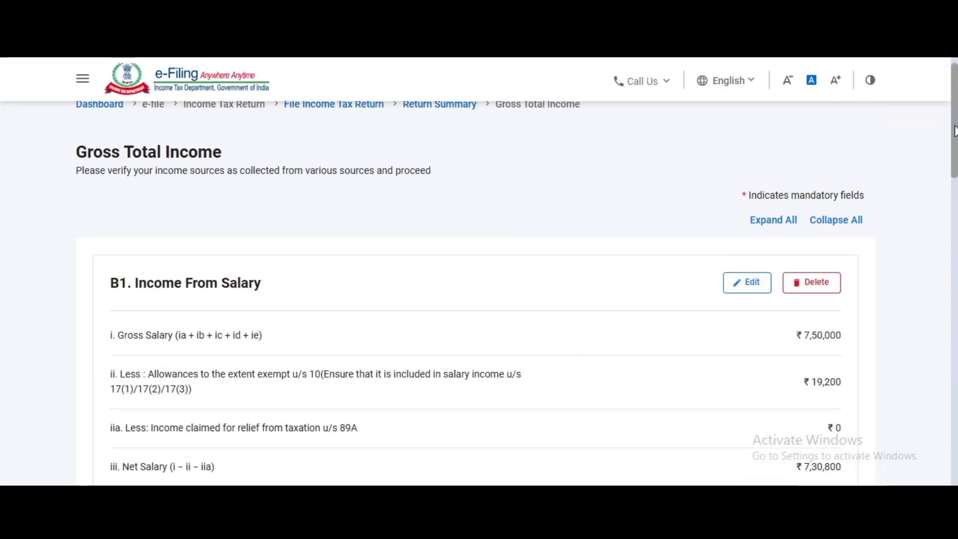
Set the B2 house property type to Self Occupied and save it
left_click_drag(954, 131, 953, 255)
left_click(756, 156)
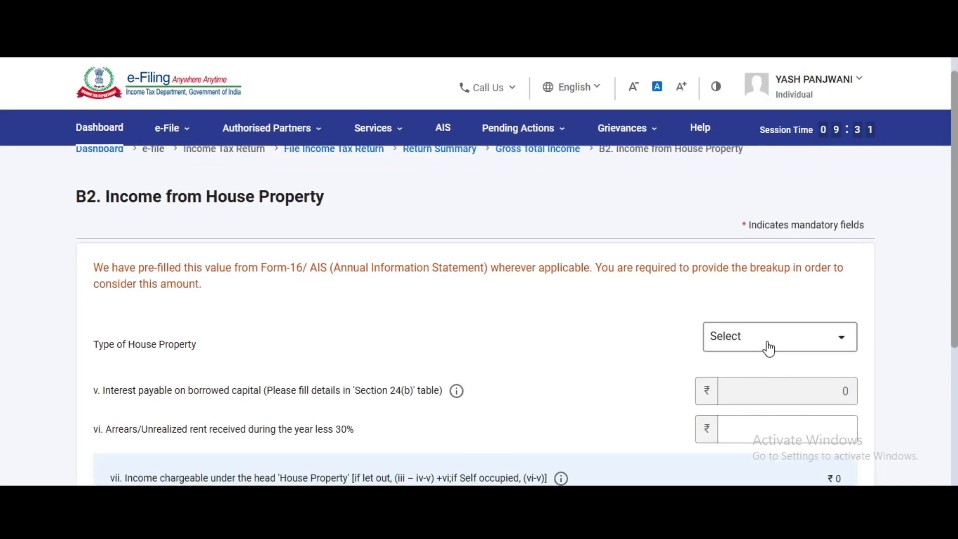
left_click(766, 344)
left_click(745, 412)
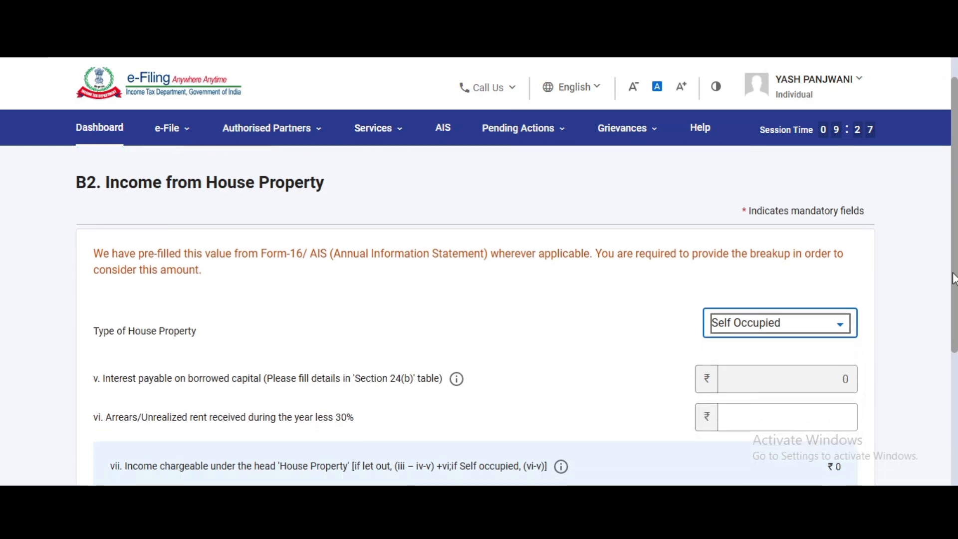
scroll(953, 290, "down", 3)
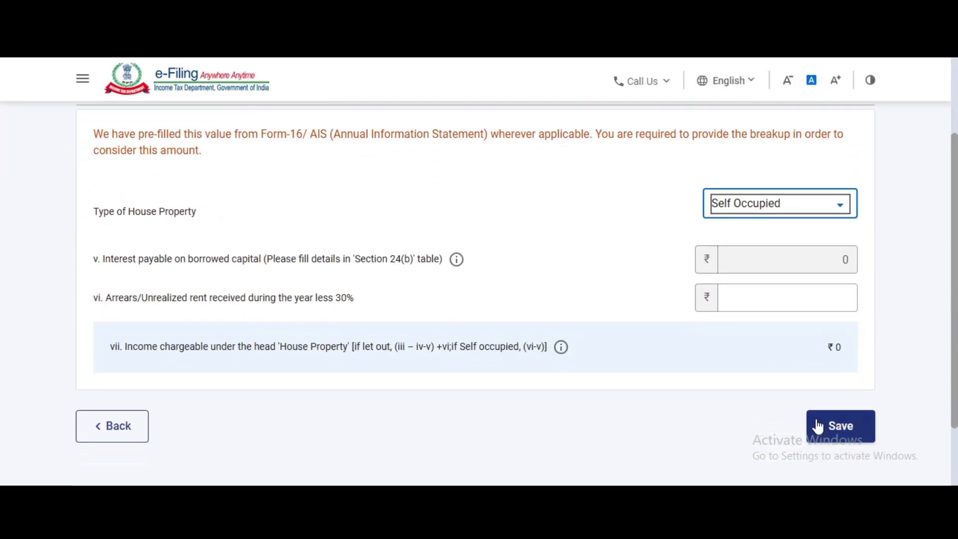
left_click(833, 429)
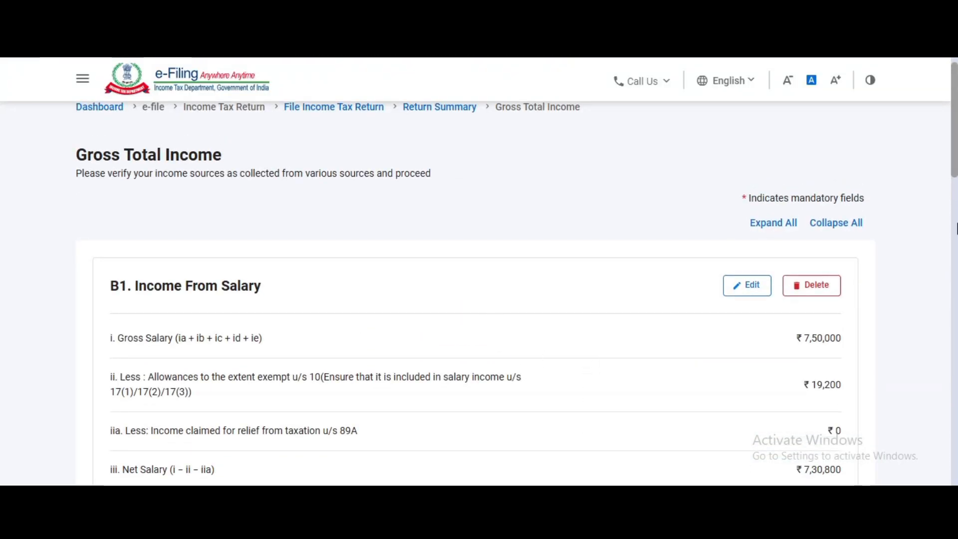
Add a Section 24(b) home-loan entry from Canara bank with its loan account number
left_click_drag(954, 148, 941, 367)
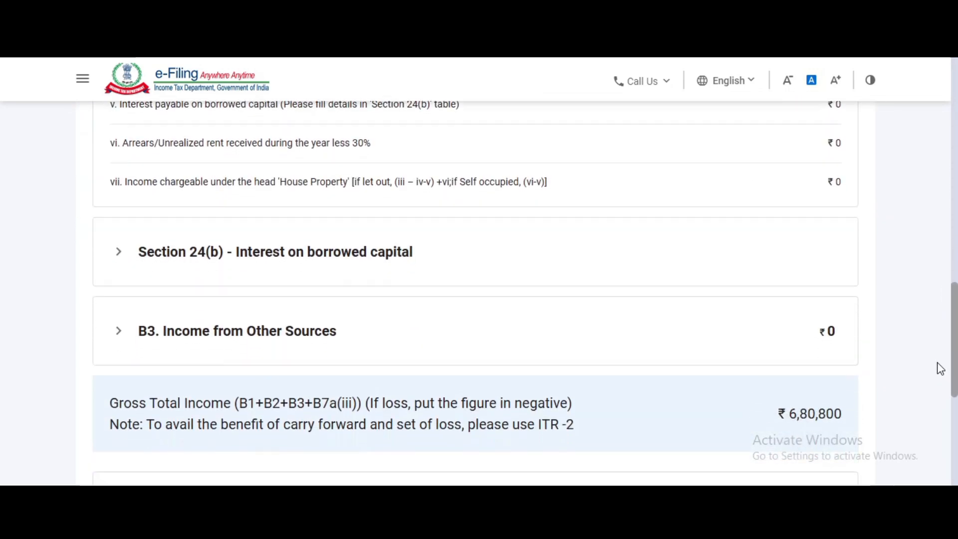
left_click(370, 256)
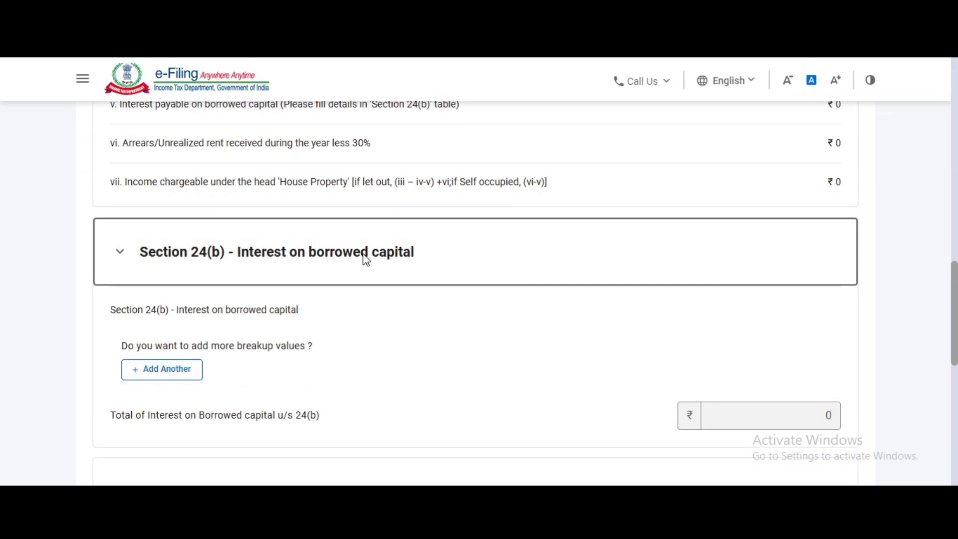
left_click(161, 368)
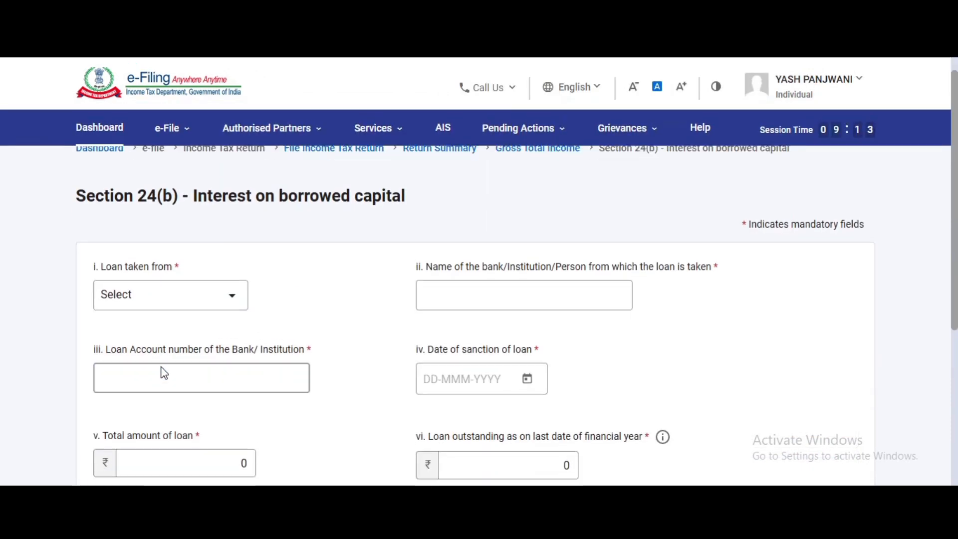
left_click(205, 304)
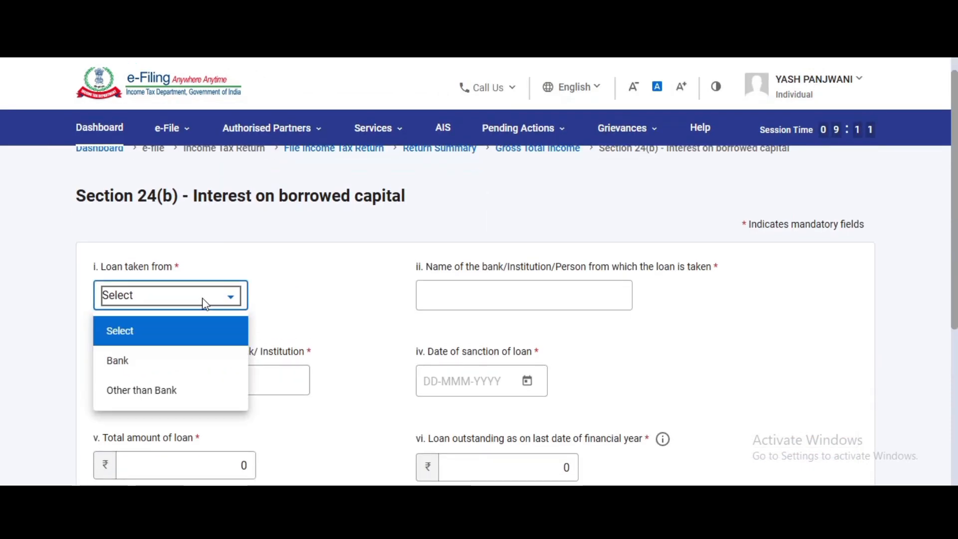
left_click(172, 360)
left_click(478, 295)
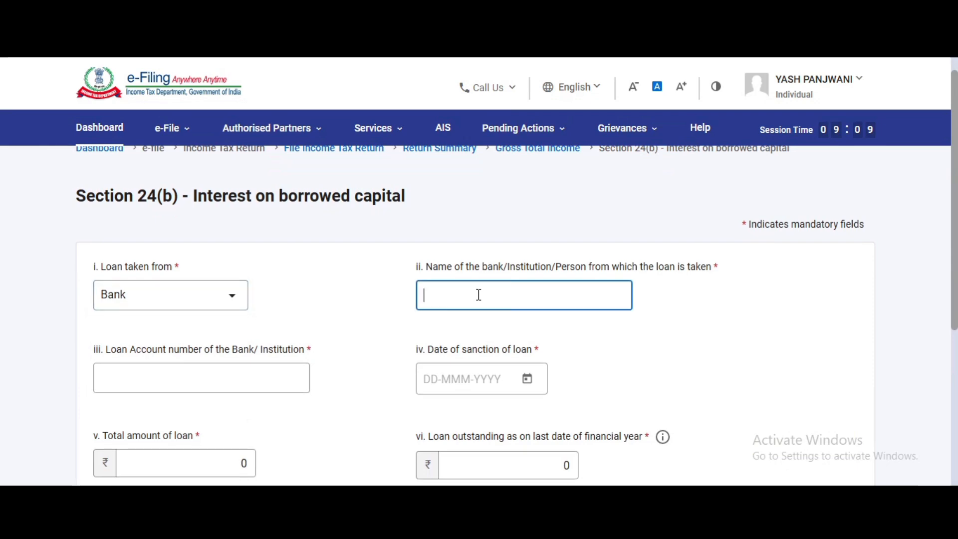
type("canara")
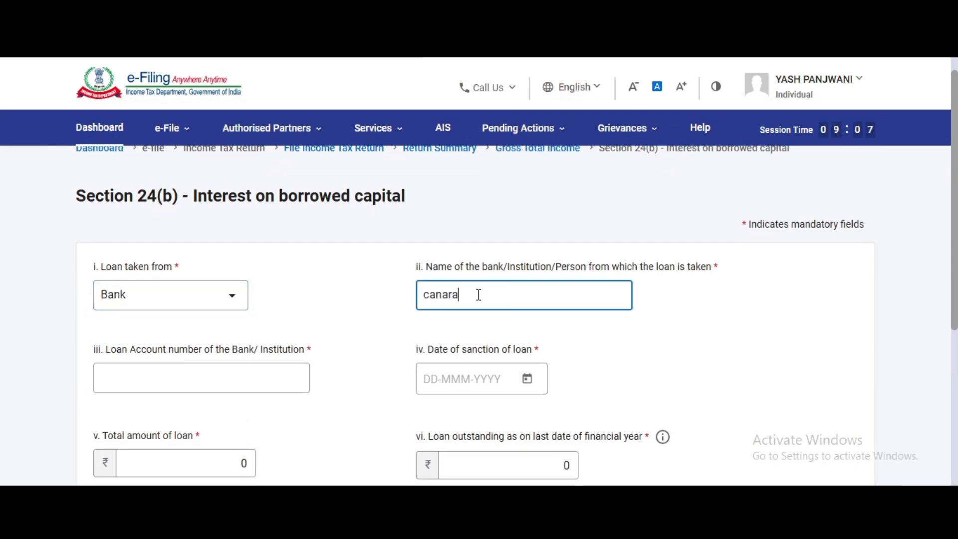
left_click(213, 374)
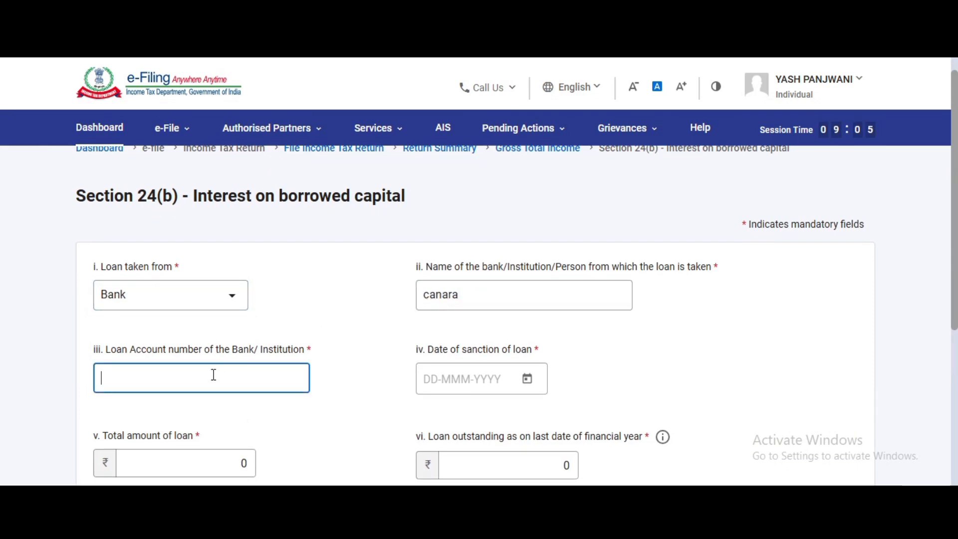
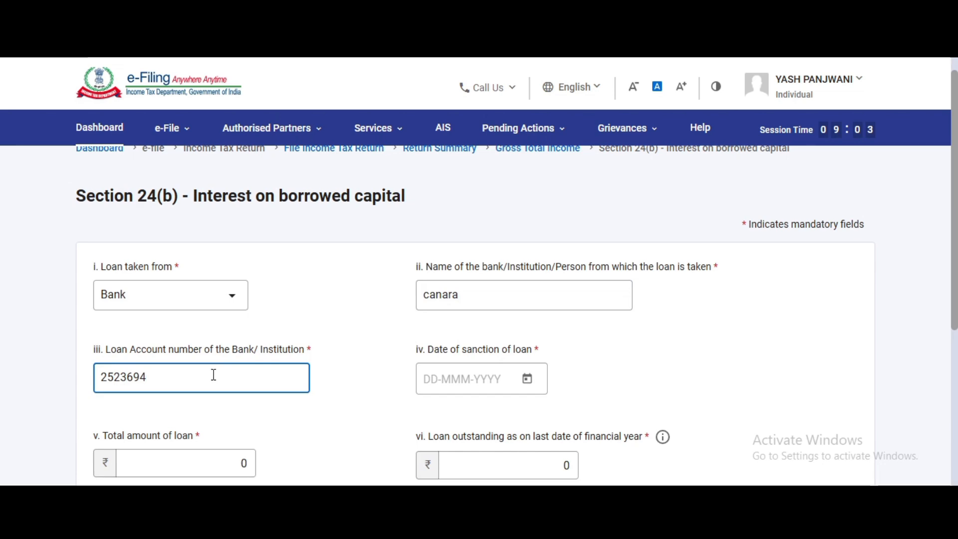
Set the loan sanction date to 17-Nov-2021
left_click(529, 379)
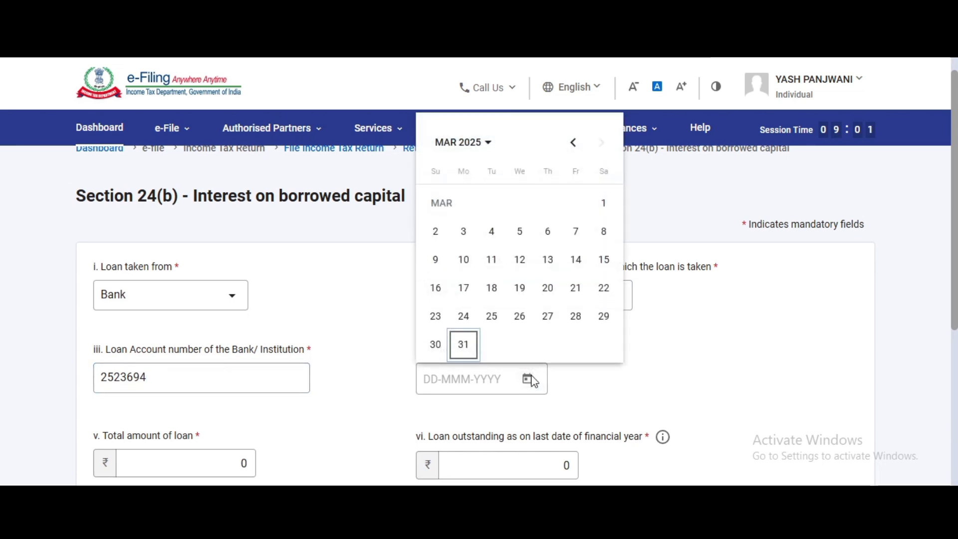
left_click(456, 143)
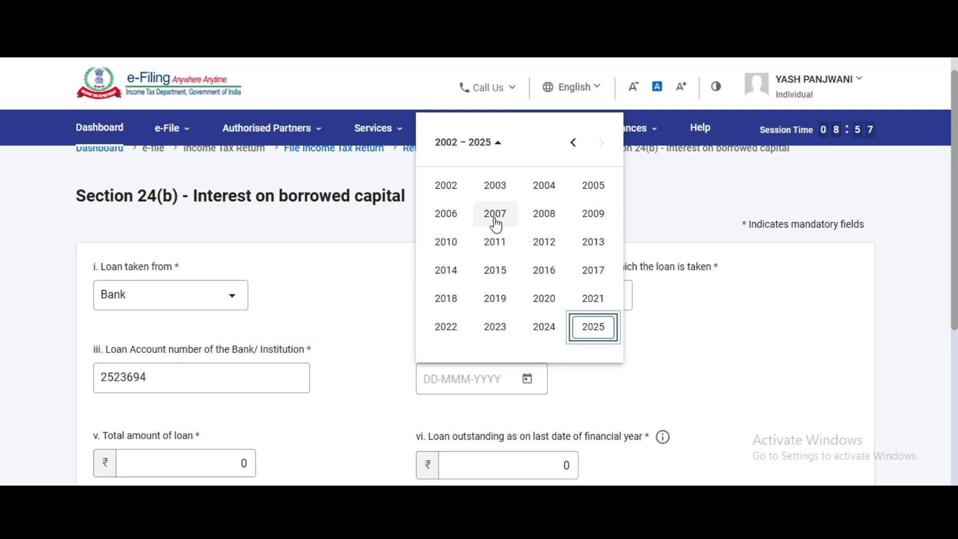
left_click(596, 301)
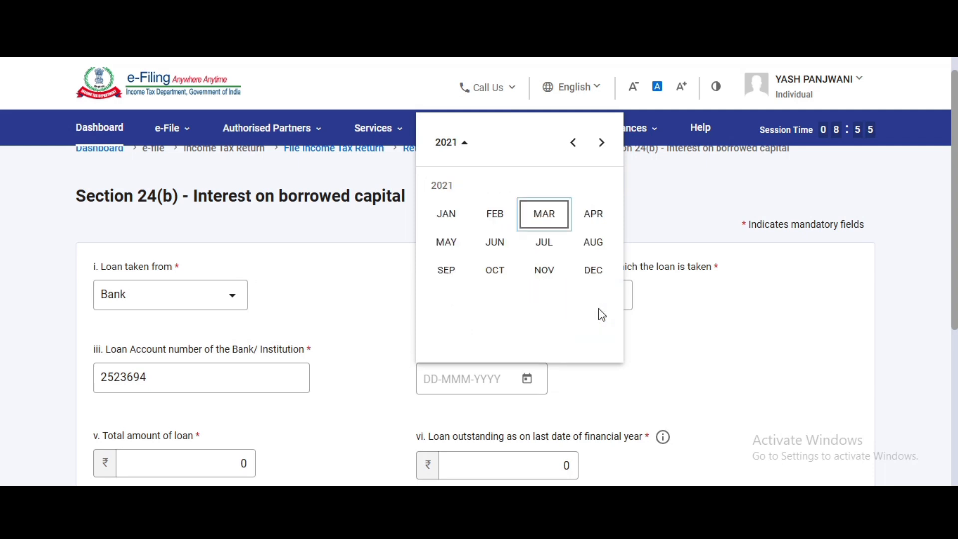
left_click(544, 270)
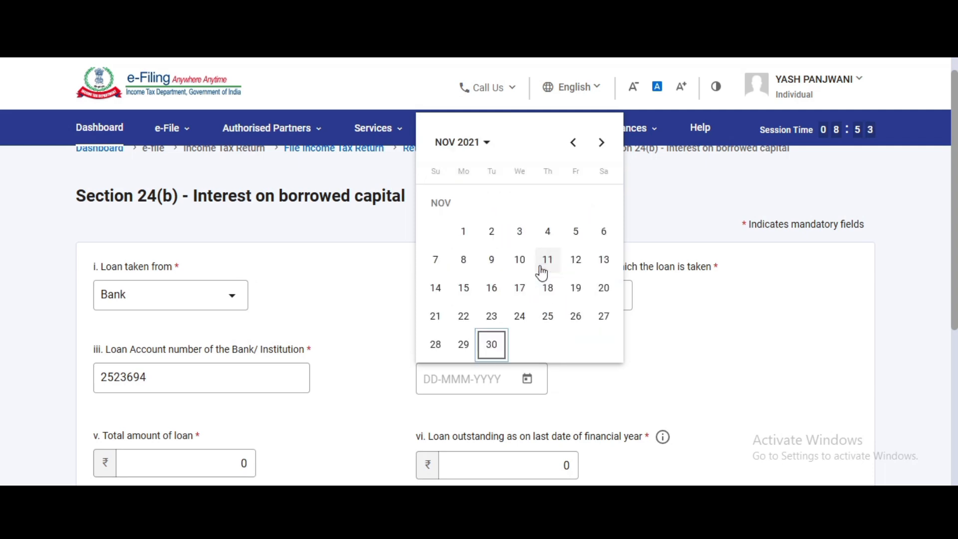
left_click(520, 285)
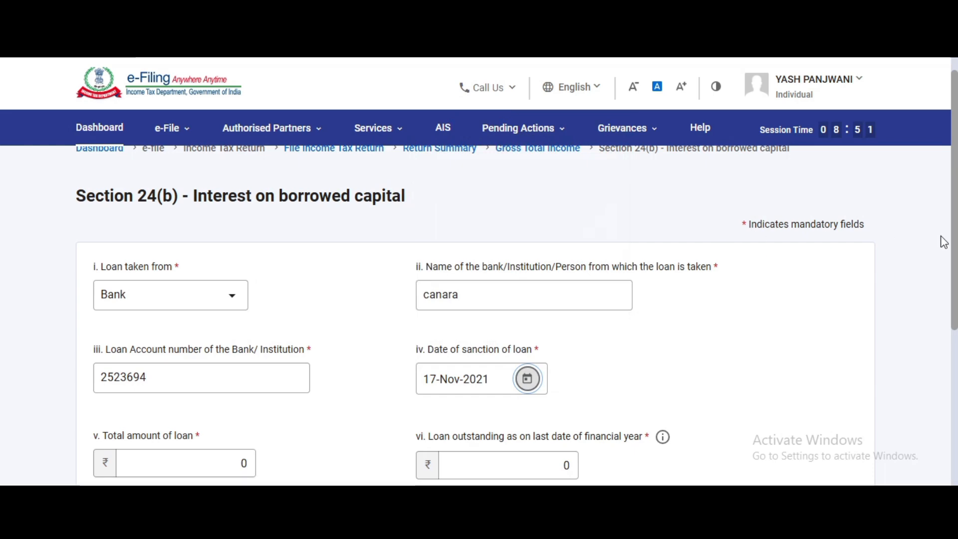
Enter loan amount 1250000, outstanding balance 525000 and interest 75800
scroll(954, 244, "down", 3)
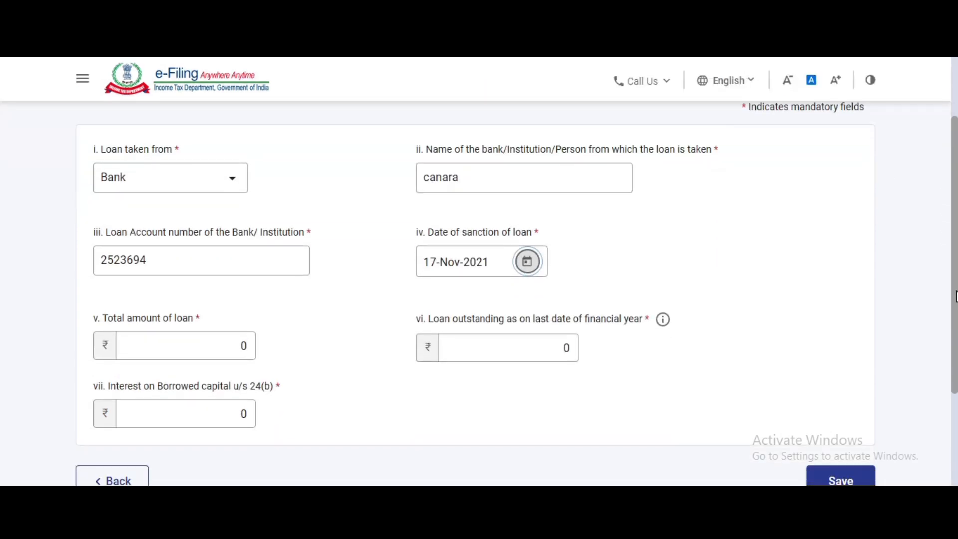
left_click(252, 333)
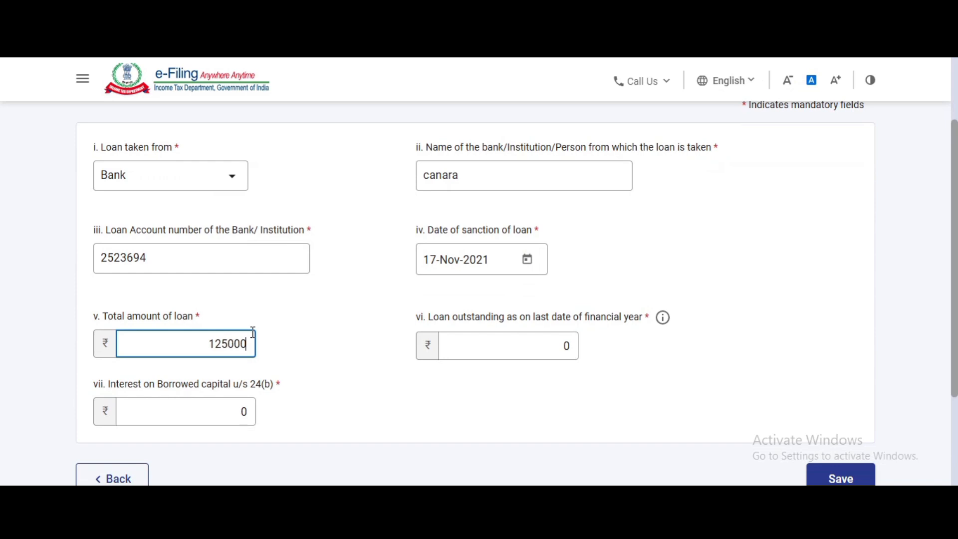
left_click(564, 344)
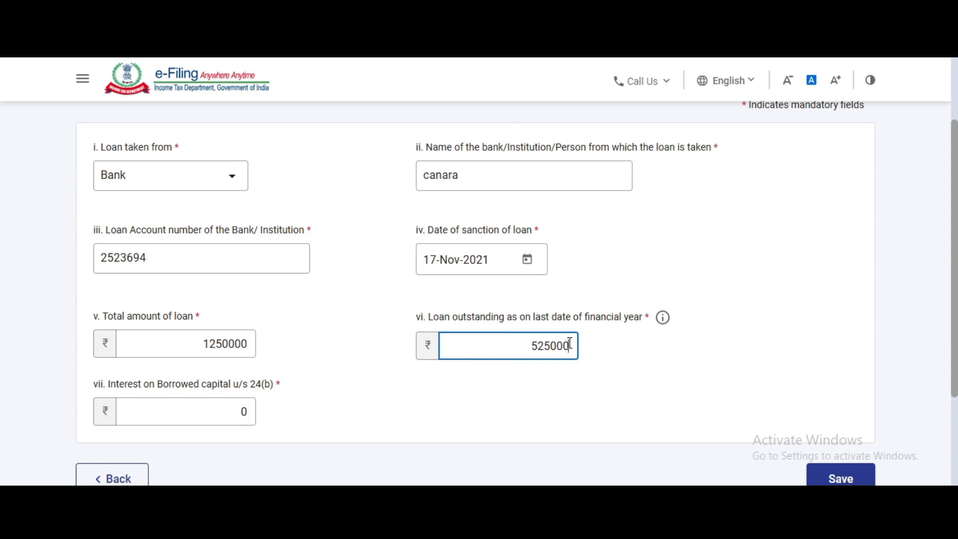
left_click(251, 412)
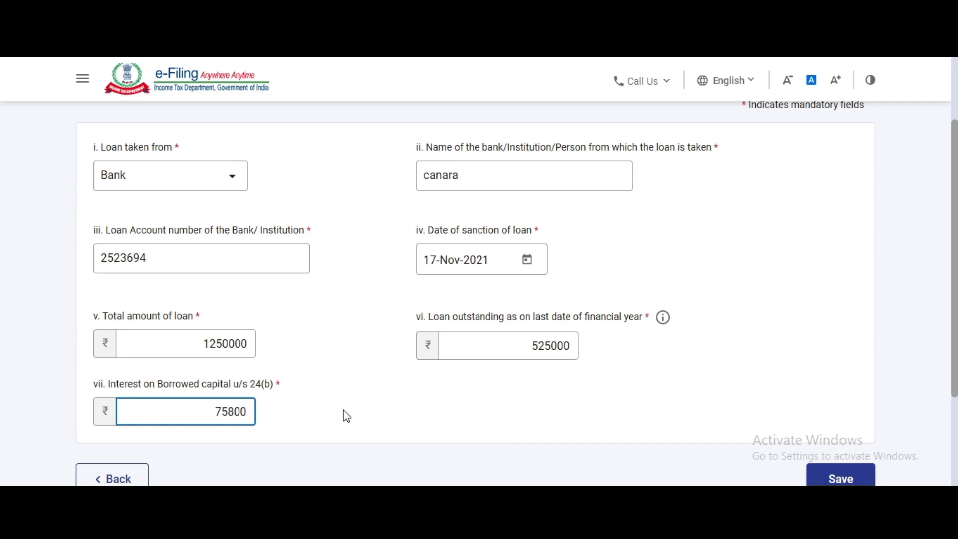
left_click(420, 408)
Save the home loan details and confirm Gross Total Income of ₹605,000
left_click(866, 473)
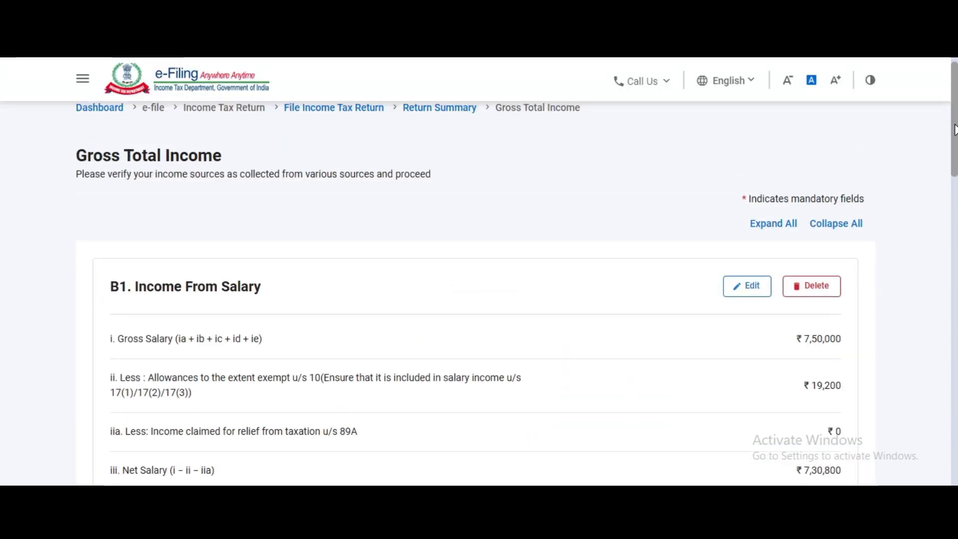
left_click_drag(953, 129, 942, 454)
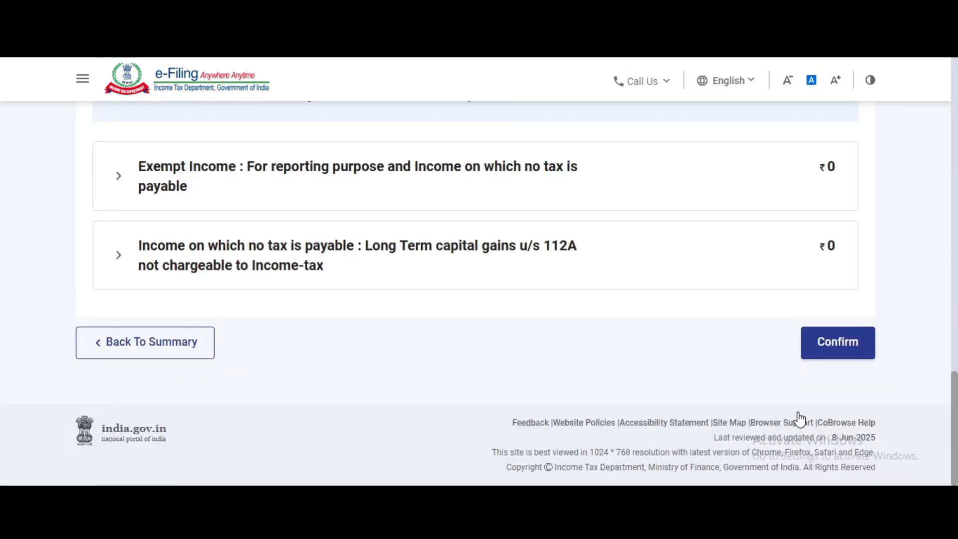
left_click(840, 337)
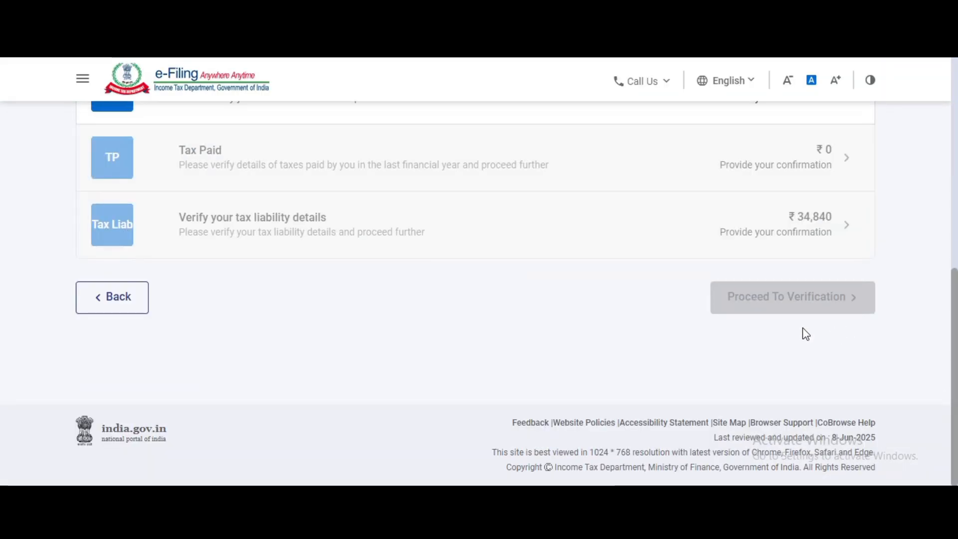
scroll(607, 351, "up", 3)
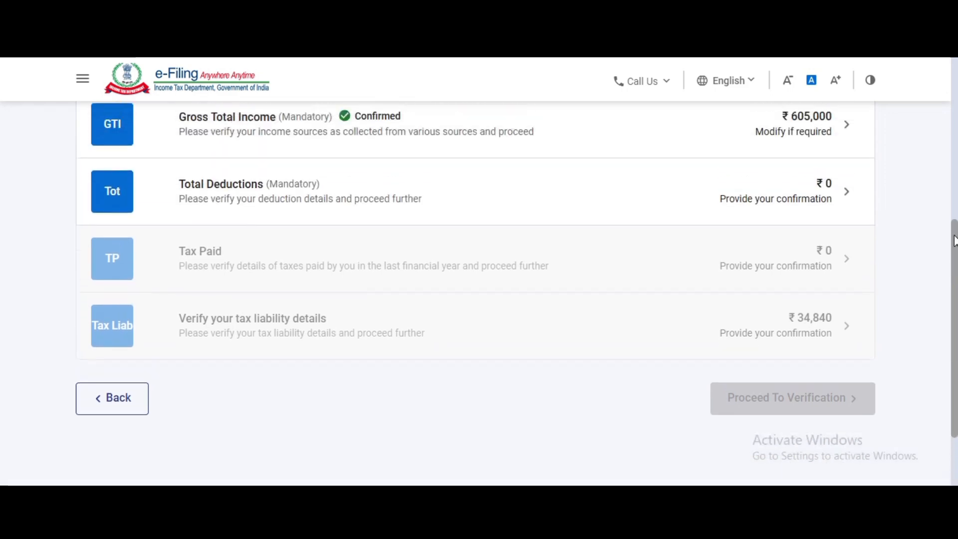
Add a ₹1,50,000 section 80C breakup entry with its policy number
left_click(588, 254)
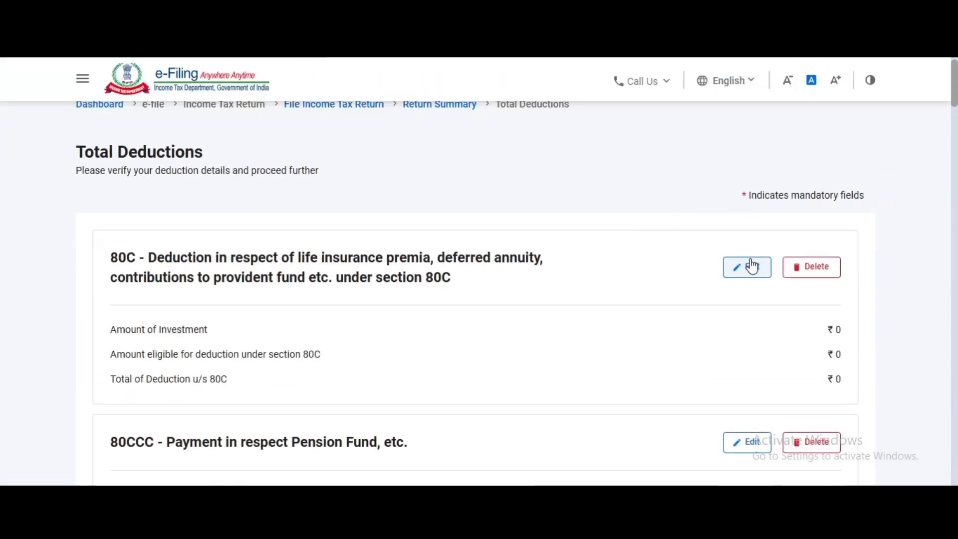
left_click(748, 266)
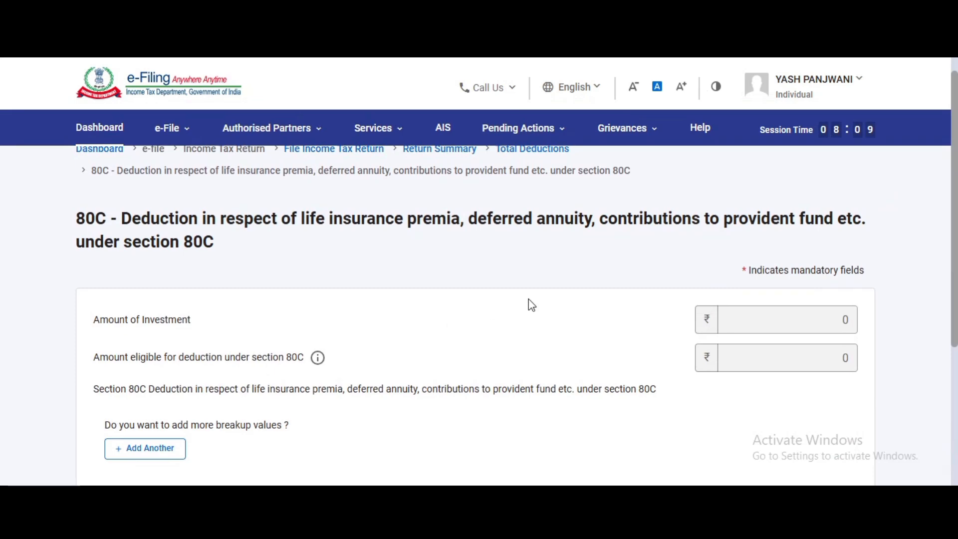
left_click_drag(954, 274, 953, 310)
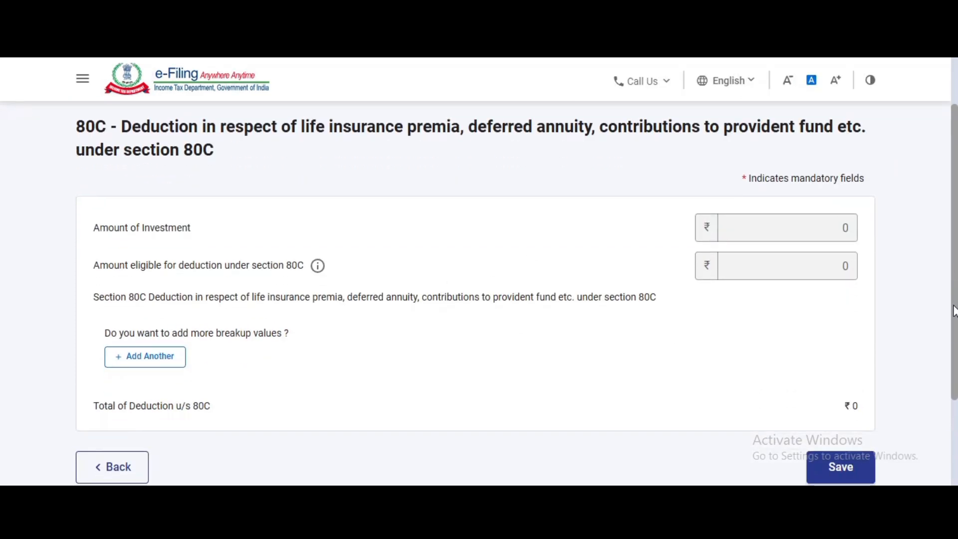
left_click(150, 357)
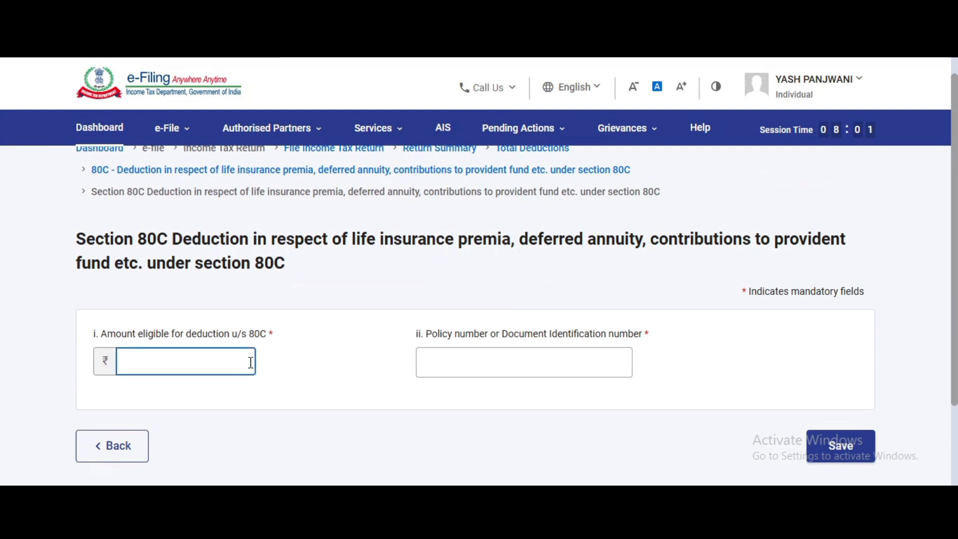
type("150000")
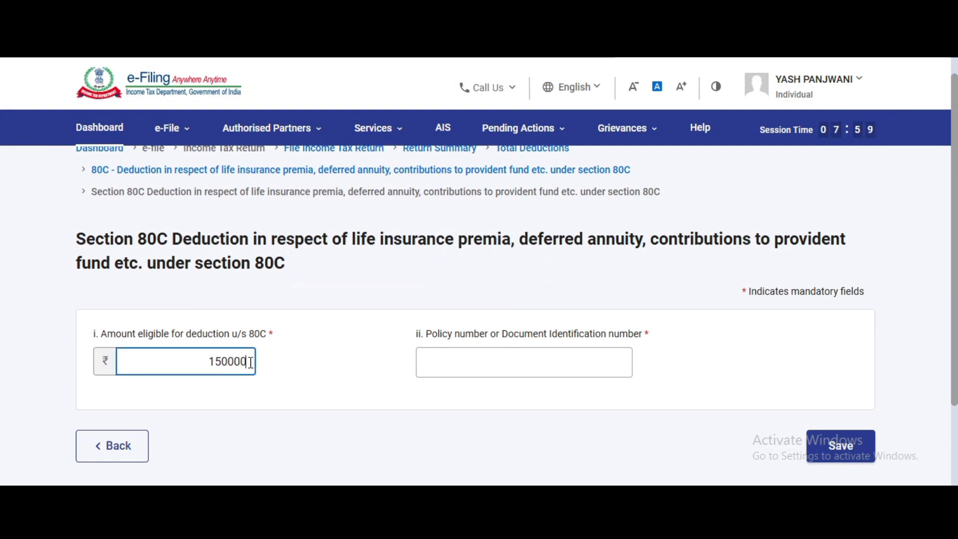
left_click(345, 358)
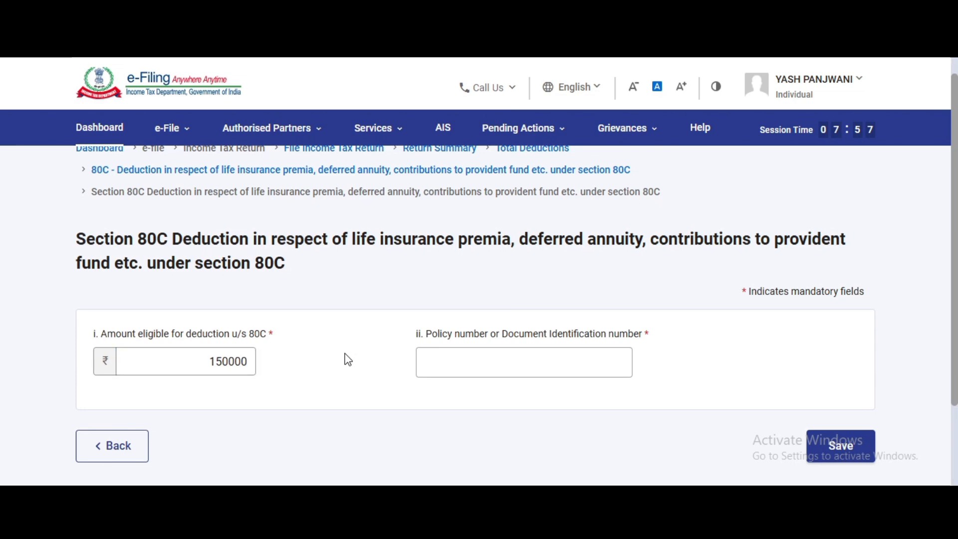
left_click(473, 360)
left_click(474, 359)
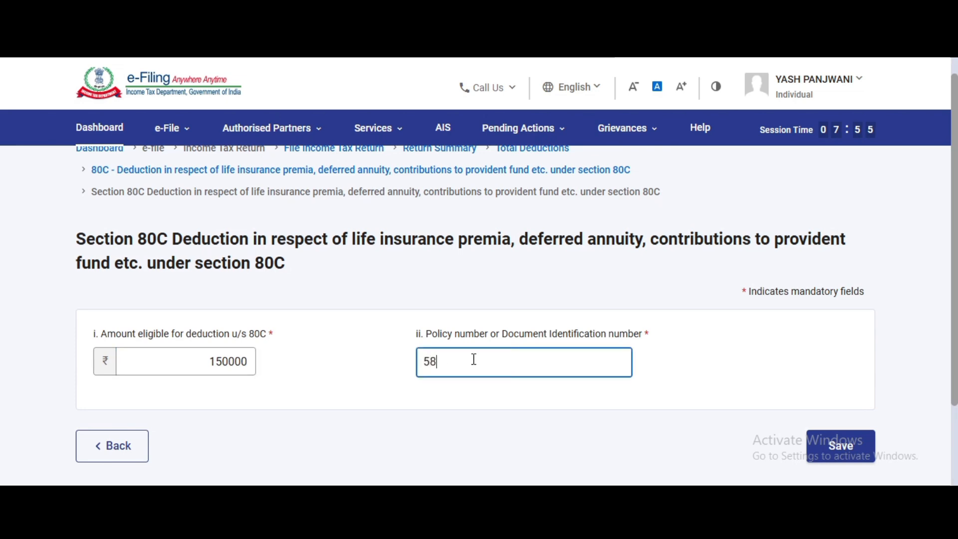
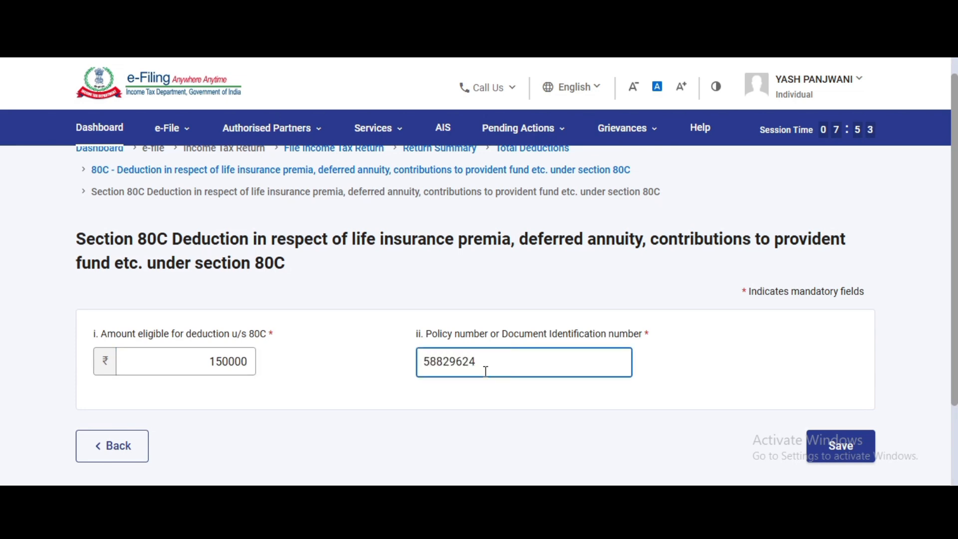
left_click(826, 443)
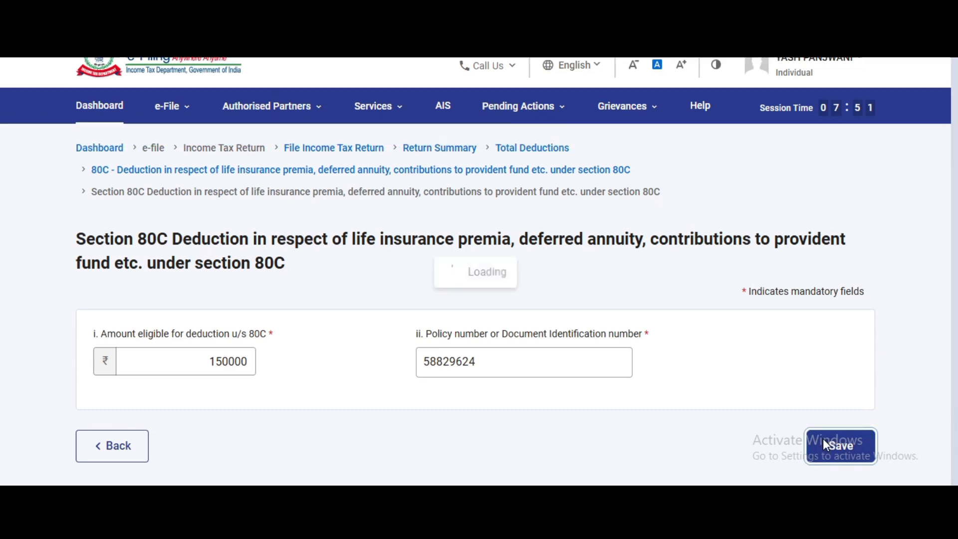
Save the 80C deduction and confirm total deductions of ₹1,50,000
scroll(954, 472, "down", 10)
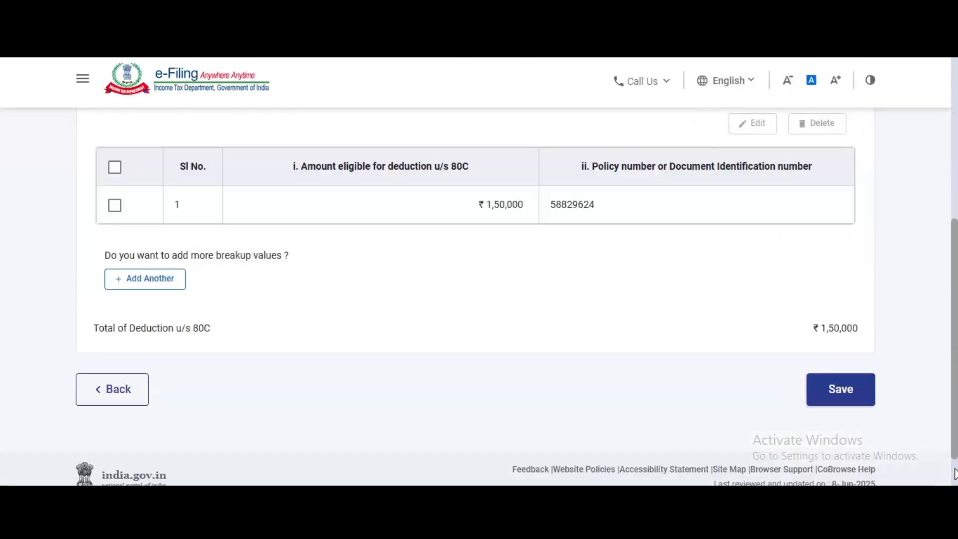
left_click(842, 353)
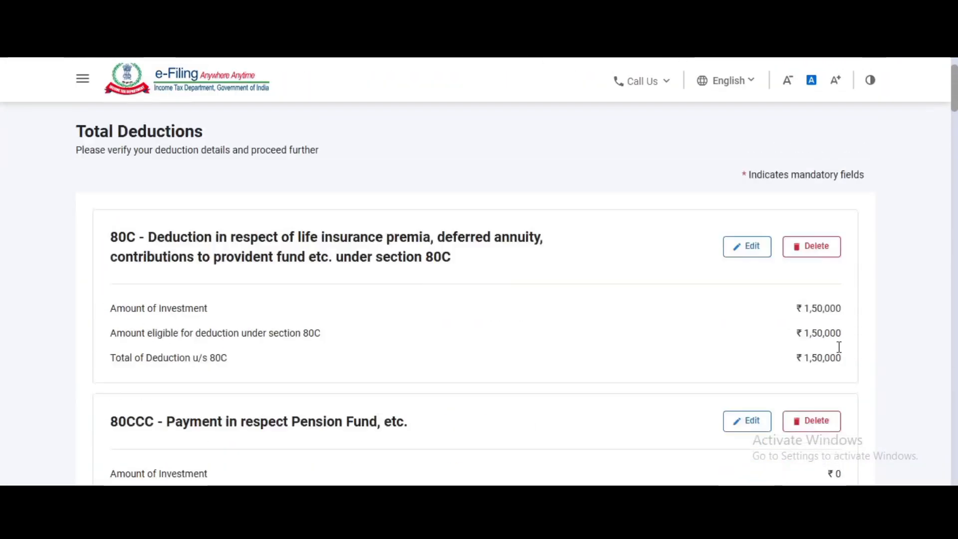
scroll(956, 394, "down", 10)
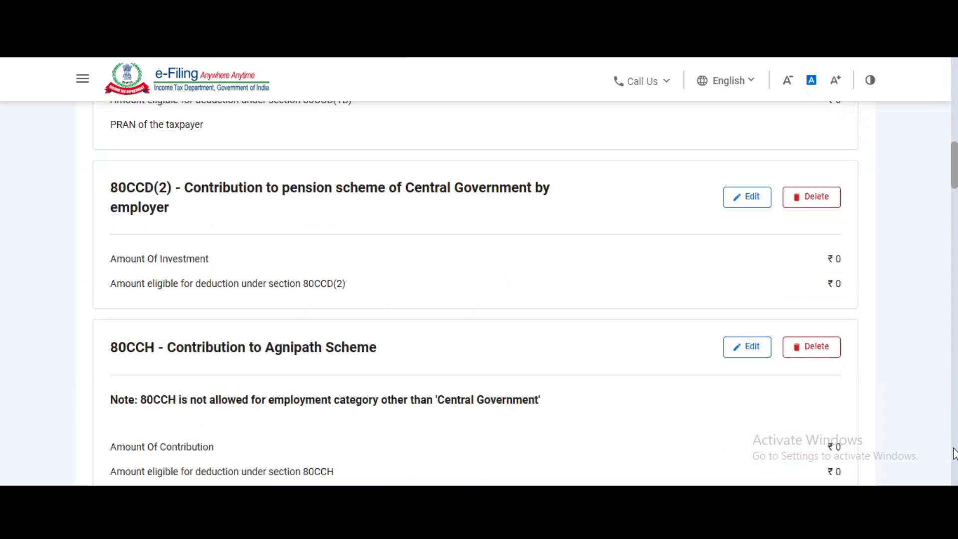
scroll(953, 454, "down", 20)
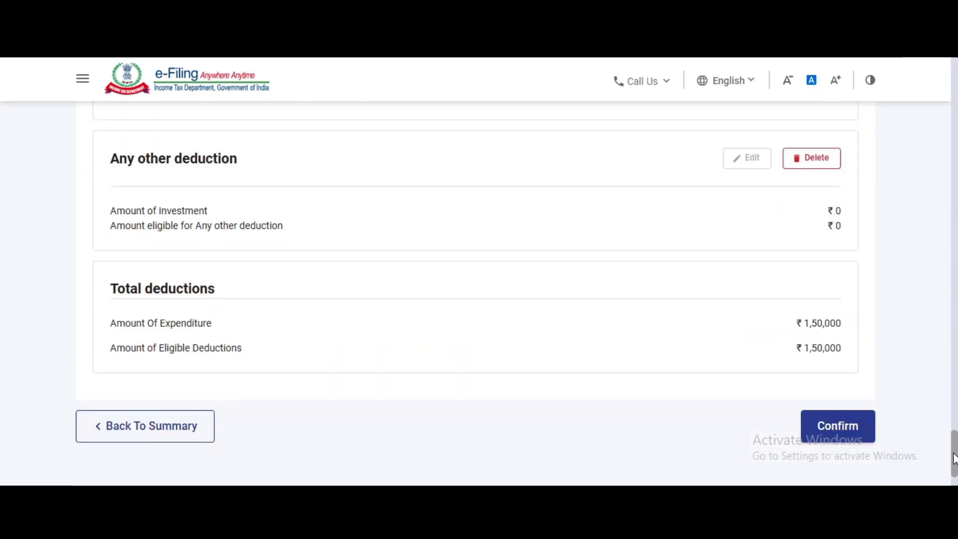
left_click(837, 425)
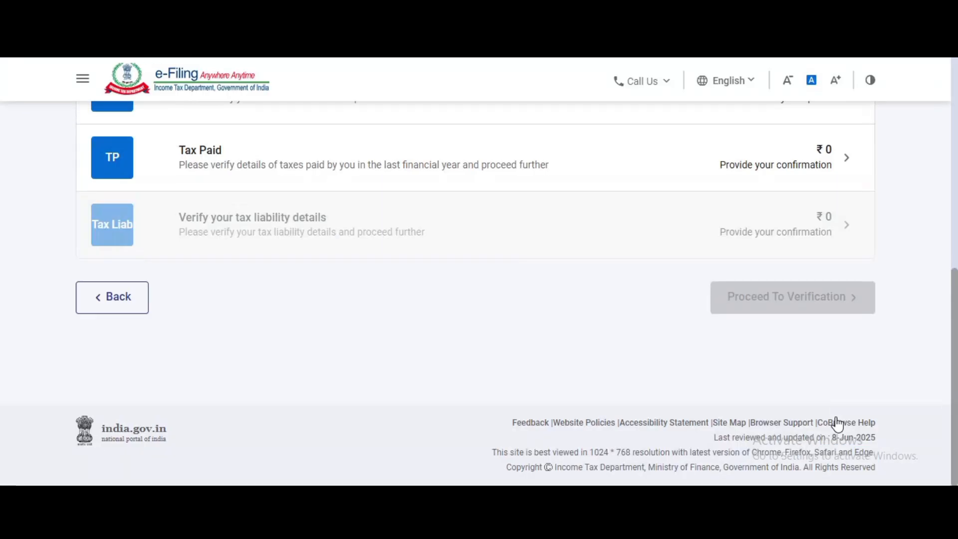
Confirm taxes paid of ₹0
left_click(476, 164)
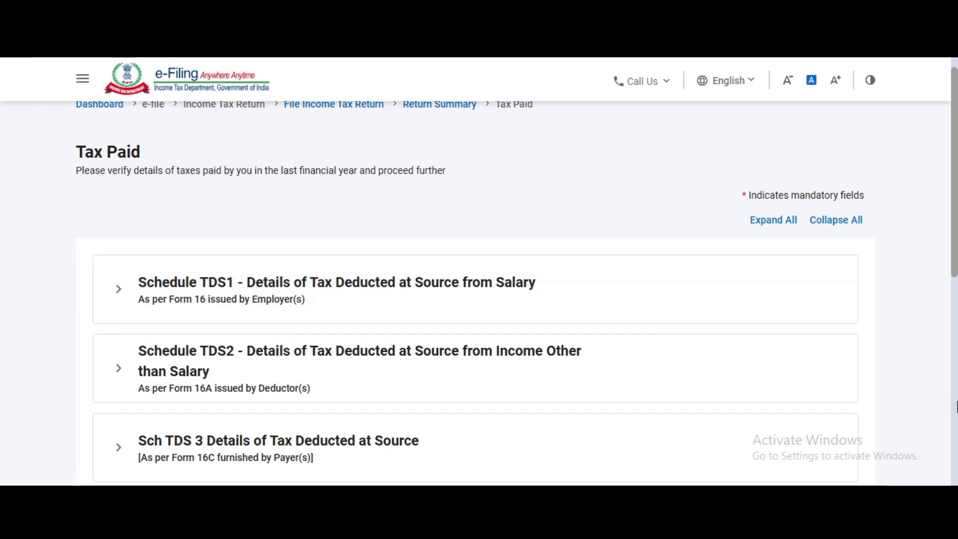
scroll(876, 394, "down", 10)
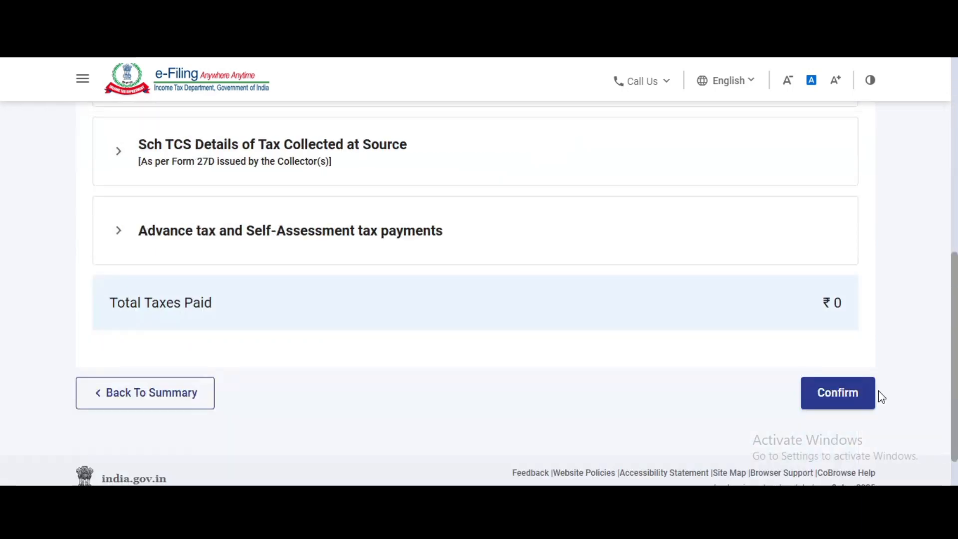
left_click(847, 391)
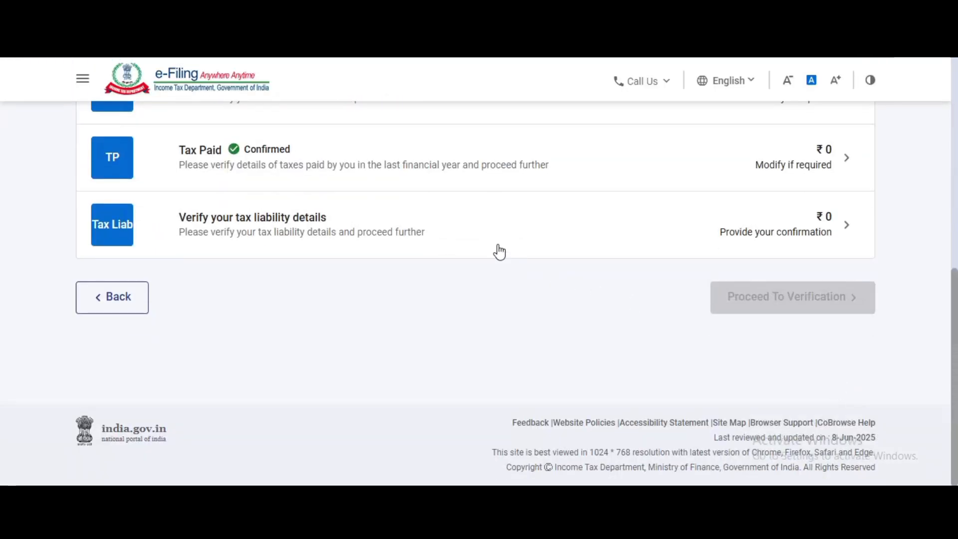
Review tax liability: ₹4,55,000 income with ₹0 tax, fee and interest payable
left_click(498, 250)
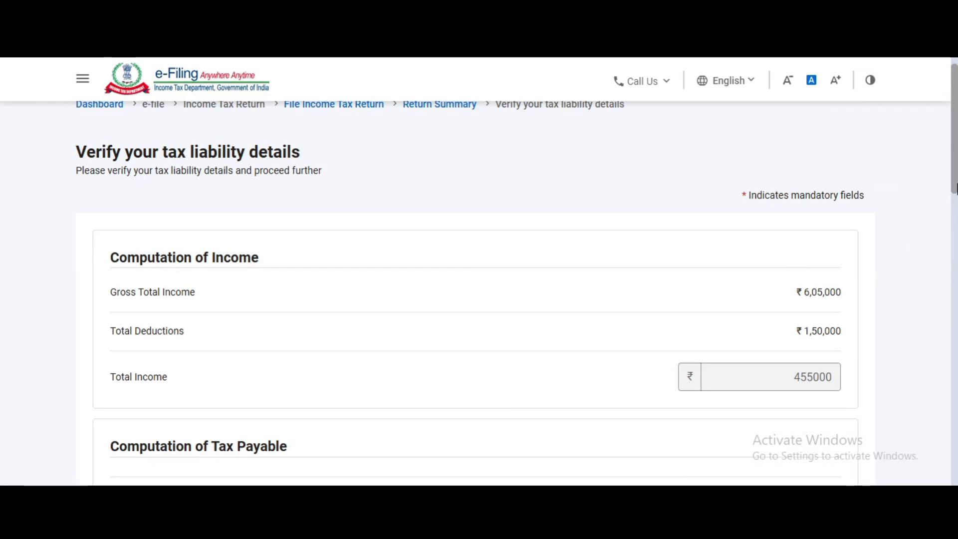
scroll(956, 331, "down", 7)
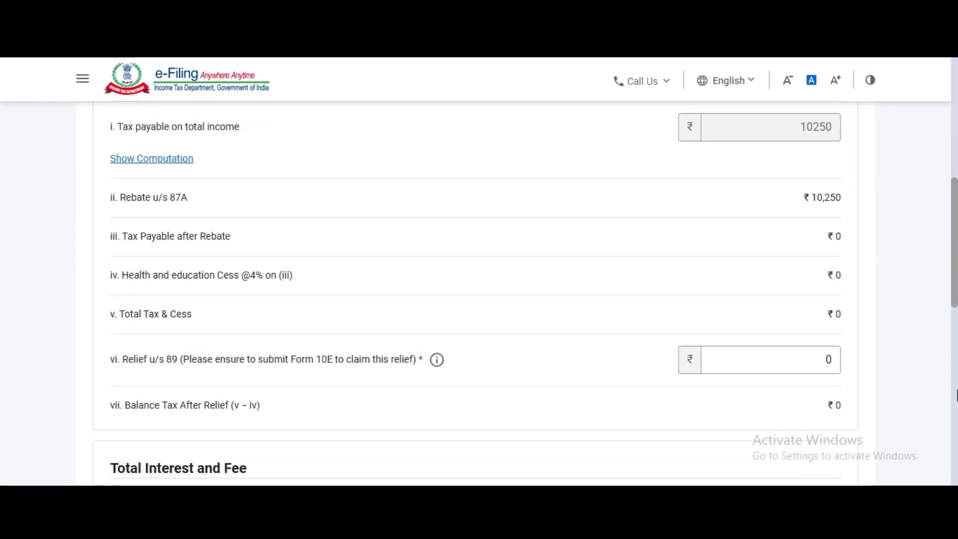
scroll(956, 395, "down", 7)
scroll(956, 437, "down", 5)
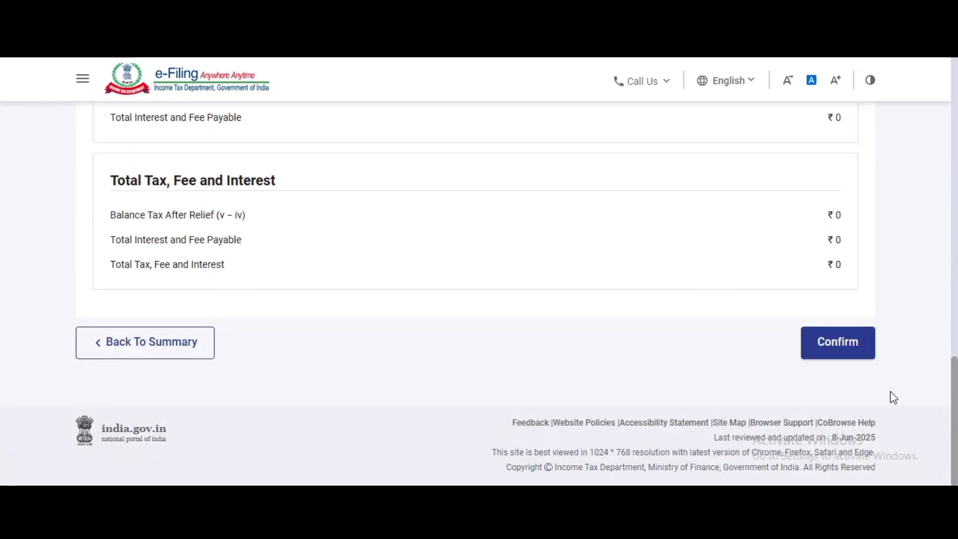